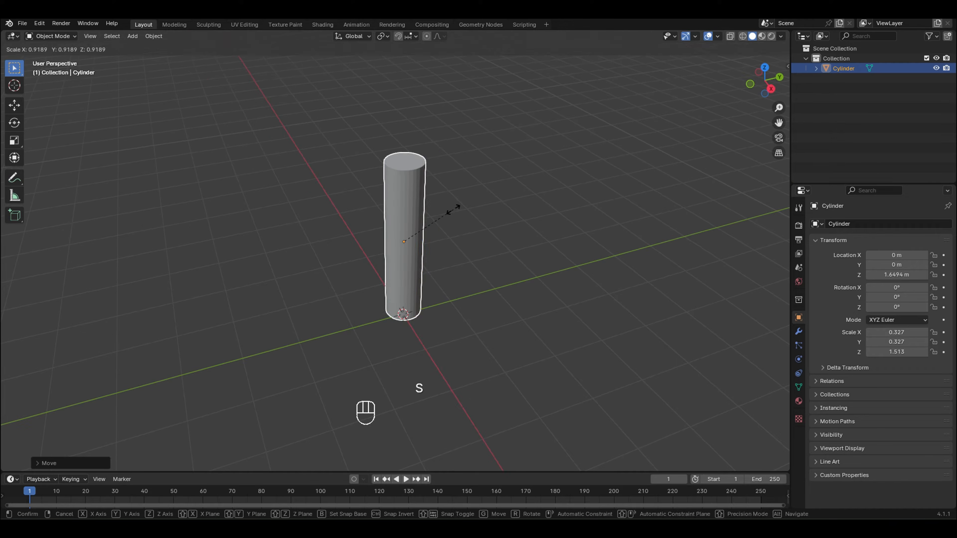
Step: Scale the cylinder down to about 0.92 and lower it along Z so that its base meets the ground
{"action": "left_click", "coordinate": [451, 211]}
{"action": "key", "text": "KP_3"}
{"action": "key", "text": "g"}
{"action": "key", "text": "z"}
{"action": "left_click", "coordinate": [454, 218]}
Step: Apply the cylinder's transform and add seven evenly spaced horizontal loop cuts along its height
{"action": "key", "text": "ctrl+a"}
{"action": "left_click", "coordinate": [478, 284]}
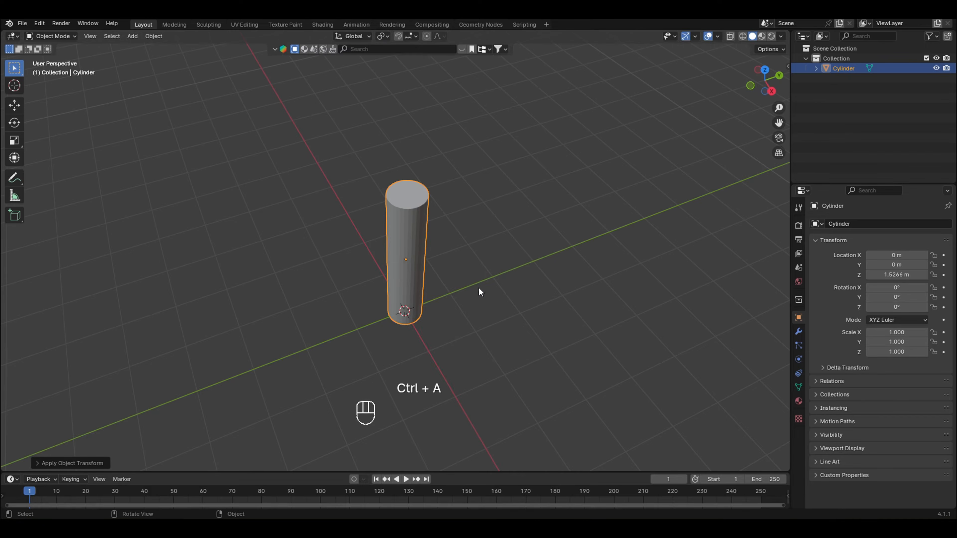
{"action": "key", "text": "Tab"}
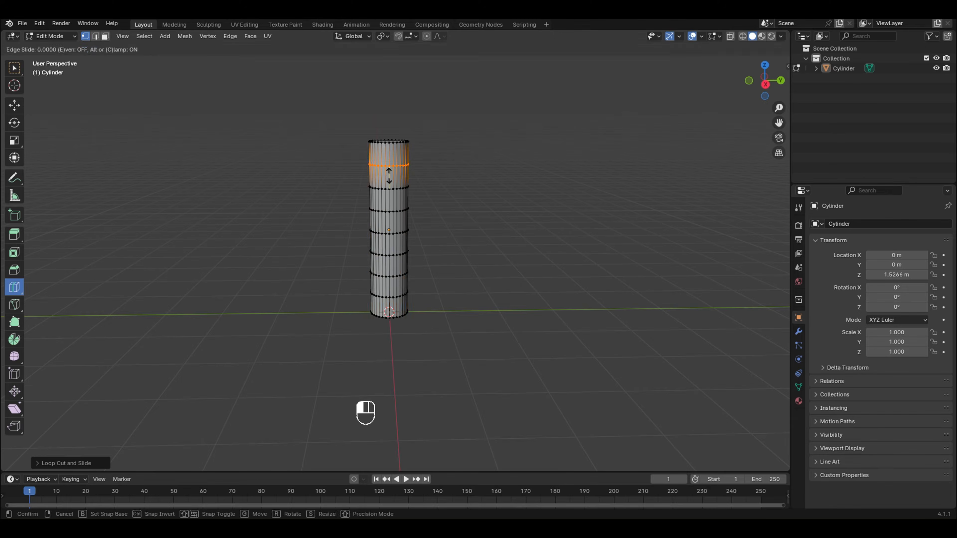
{"action": "scroll", "coordinate": [464, 222], "scroll_direction": "up", "scroll_amount": 3}
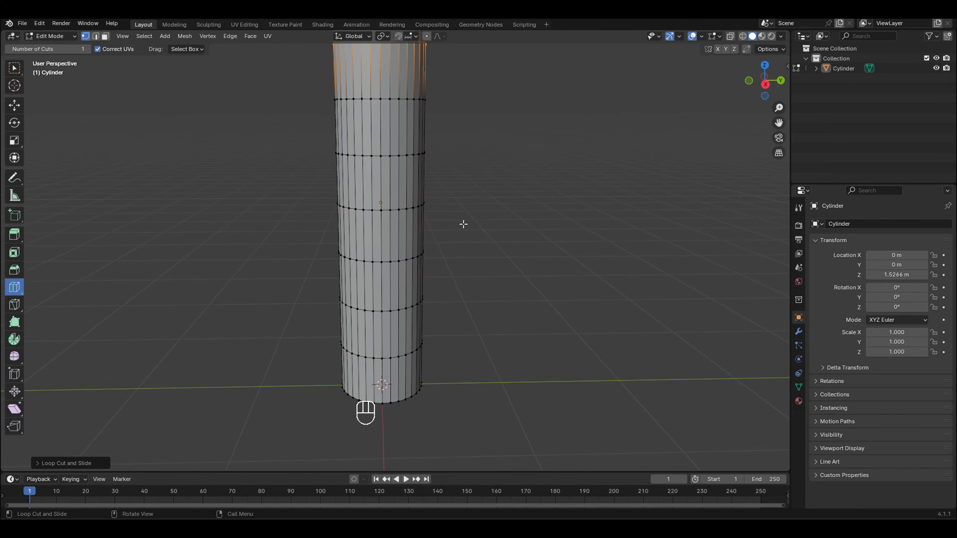
{"action": "scroll", "coordinate": [463, 223], "scroll_direction": "down", "scroll_amount": 2}
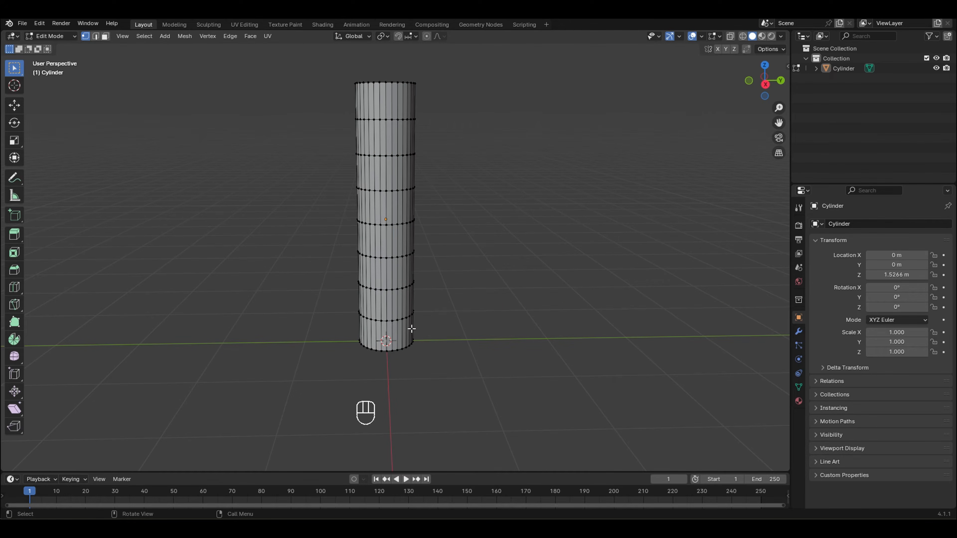
Step: Scale the lowest ring of side faces to about 0.89 to start tapering the cylinder's base
{"action": "left_click", "coordinate": [106, 37]}
{"action": "scroll", "coordinate": [446, 377], "scroll_direction": "up", "scroll_amount": 1}
{"action": "middle_click_drag", "start_coordinate": [448, 380], "coordinate": [442, 357]}
{"action": "left_click", "coordinate": [378, 353], "text": "alt"}
{"action": "scroll", "coordinate": [438, 337], "scroll_direction": "up", "scroll_amount": 1}
{"action": "key", "text": "s"}
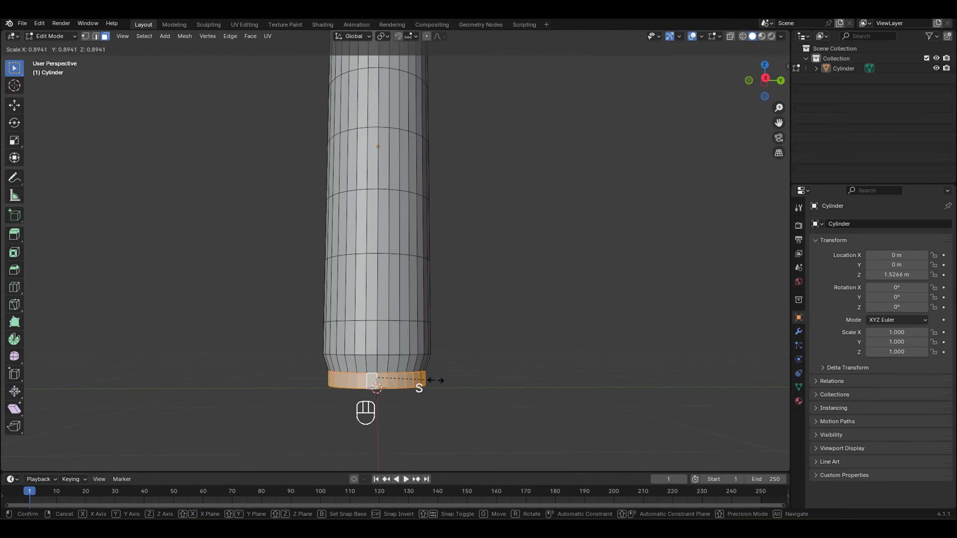
{"action": "left_click", "coordinate": [436, 381]}
{"action": "left_click", "coordinate": [250, 36]}
{"action": "left_click", "coordinate": [279, 55]}
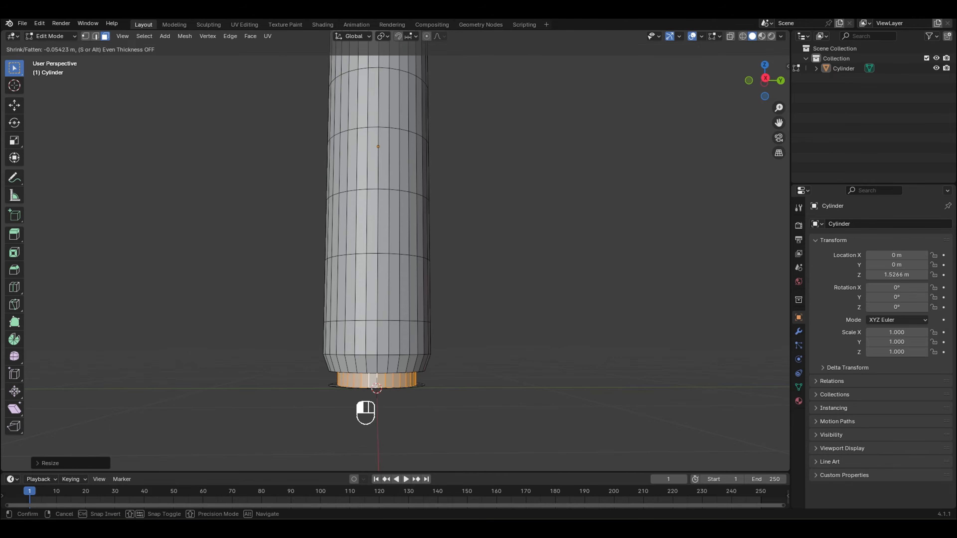
Step: Scale the cylinder's bottom cap face down to about 0.76 to taper the base further
{"action": "mouse_move", "coordinate": [499, 257]}
{"action": "middle_mouse_down"}
{"action": "mouse_move", "coordinate": [468, 353]}
{"action": "mouse_move", "coordinate": [583, 242]}
{"action": "mouse_move", "coordinate": [499, 260]}
{"action": "mouse_move", "coordinate": [489, 272]}
{"action": "middle_mouse_up"}
{"action": "key", "text": "s"}
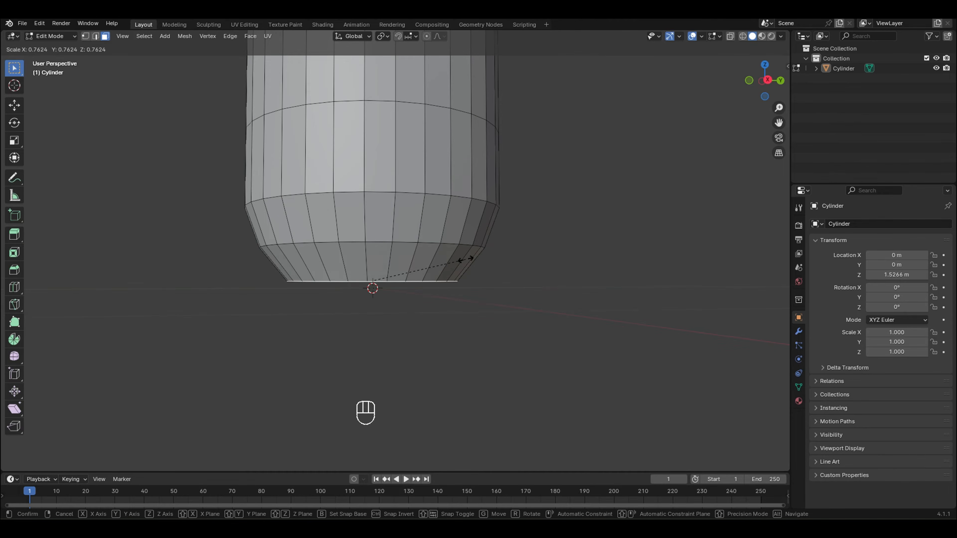
{"action": "left_click", "coordinate": [473, 260]}
{"action": "key", "text": "s"}
{"action": "key", "text": "s"}
{"action": "key", "text": "s"}
Step: Bevel the bottom cap's edge with a width of about 0.063 m and 4 segments
{"action": "left_click", "coordinate": [13, 270]}
{"action": "left_click_drag", "start_coordinate": [372, 321], "coordinate": [373, 372]}
{"action": "left_click", "coordinate": [64, 462]}
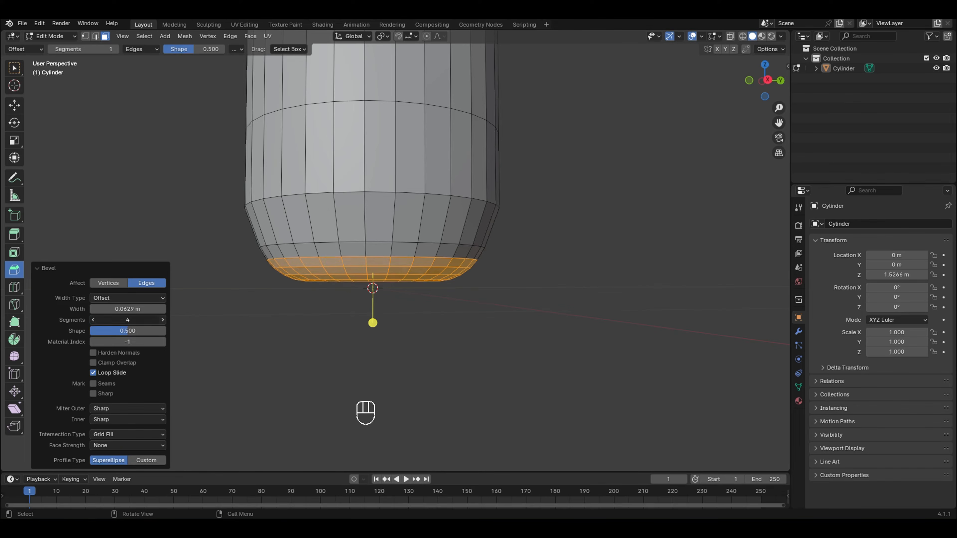
{"action": "left_click", "coordinate": [281, 327]}
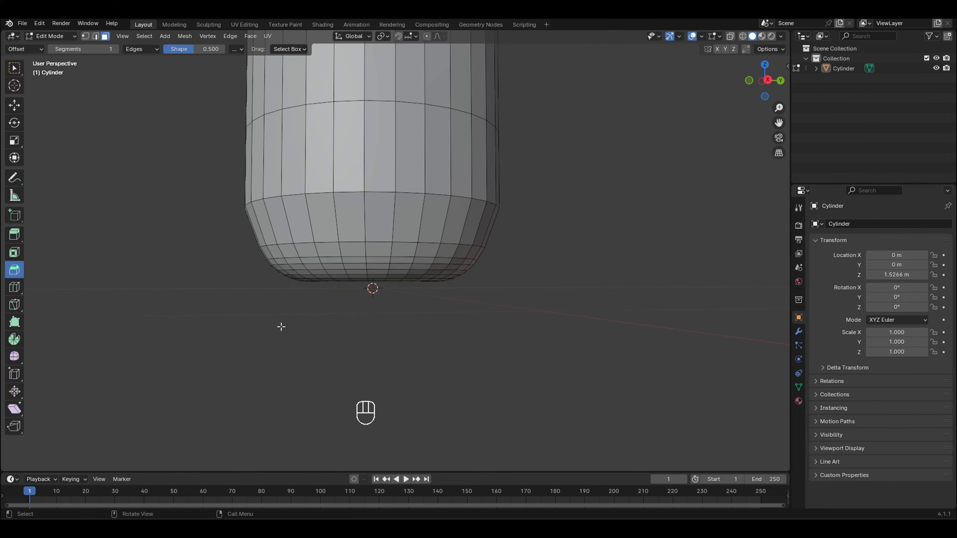
{"action": "left_click", "coordinate": [359, 223], "text": "alt"}
{"action": "key", "text": "s"}
{"action": "left_click", "coordinate": [481, 237]}
{"action": "key", "text": "ctrl+z"}
Step: Scale the face ring just above the rounded bottom up to about 1.06
{"action": "left_click", "coordinate": [415, 251], "text": "alt"}
{"action": "key", "text": "s"}
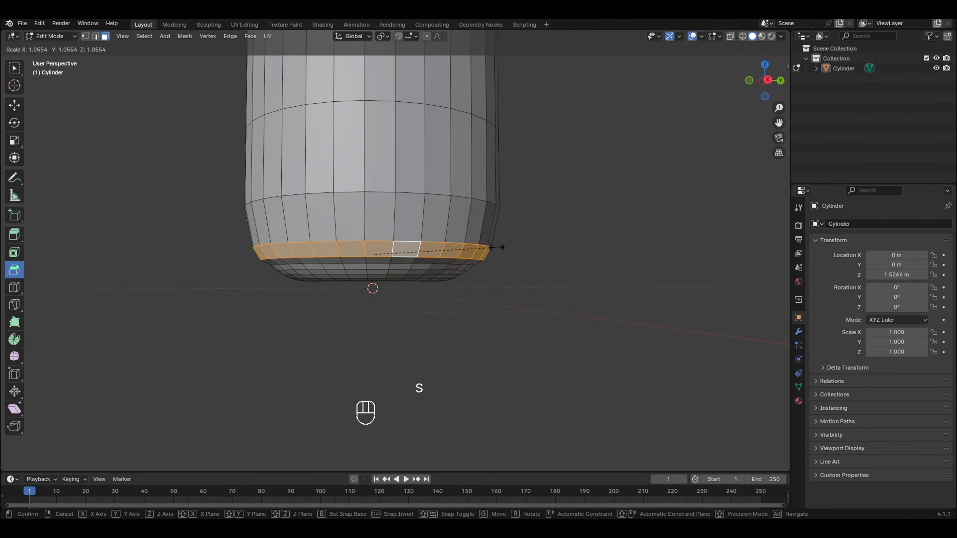
{"action": "left_click", "coordinate": [500, 247]}
{"action": "key", "text": "g"}
{"action": "key", "text": "z"}
{"action": "left_click", "coordinate": [498, 253]}
{"action": "middle_click_drag", "start_coordinate": [498, 254], "coordinate": [392, 261]}
{"action": "scroll", "coordinate": [200, 260], "scroll_direction": "up", "scroll_amount": 4}
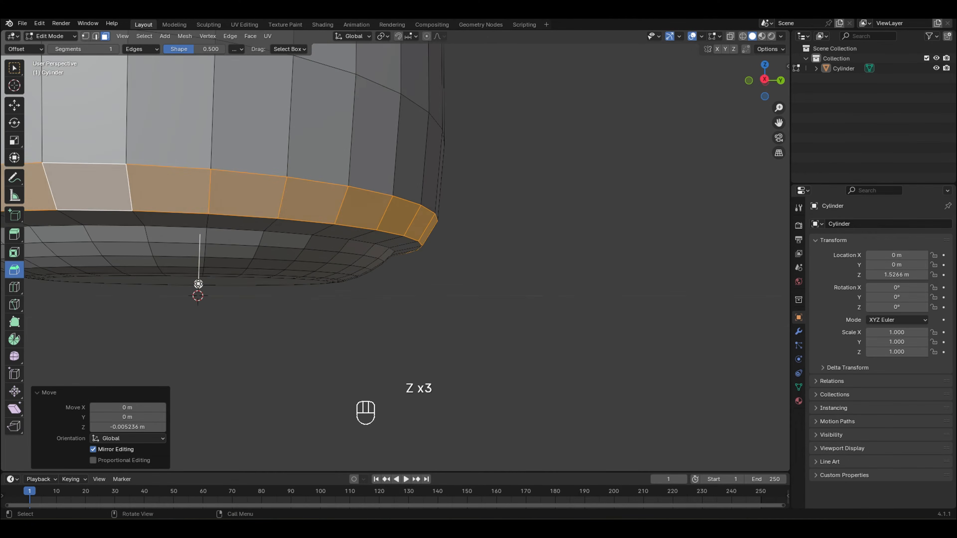
{"action": "key", "text": "ctrl+z"}
Step: Bevel the edge loop around the widened lower rim and undo the last trial changes
{"action": "key", "text": "2"}
{"action": "left_click", "coordinate": [174, 211], "text": "alt"}
{"action": "mouse_move", "coordinate": [199, 284]}
{"action": "left_mouse_down"}
{"action": "mouse_move", "coordinate": [197, 295]}
{"action": "mouse_move", "coordinate": [197, 287]}
{"action": "left_mouse_up"}
{"action": "scroll", "coordinate": [196, 295], "scroll_direction": "up", "scroll_amount": 3}
{"action": "key", "text": "Tab"}
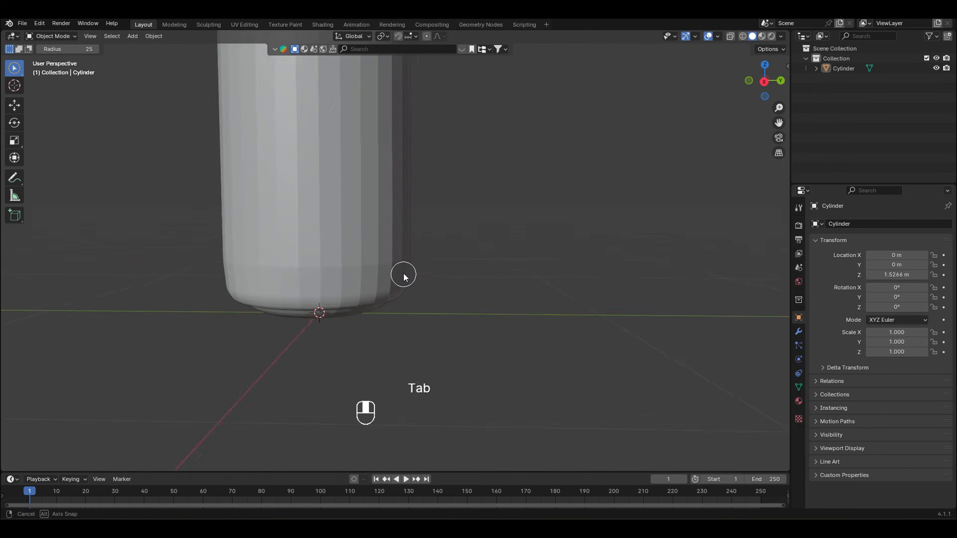
{"action": "key", "text": "ctrl+z"}
{"action": "key", "text": "ctrl+z"}
{"action": "key", "text": "ctrl+z"}
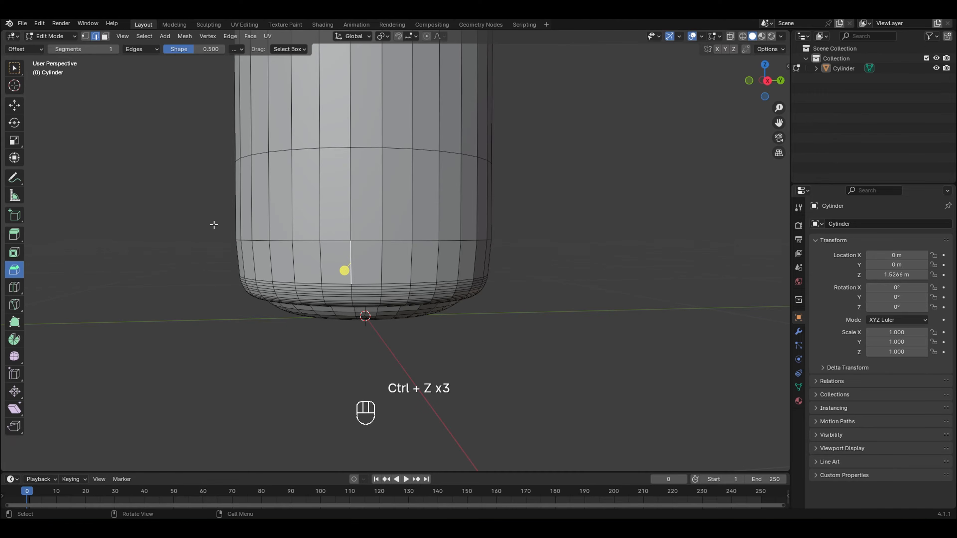
Step: Add closely spaced loop cuts near the base and extrude three alternating face rings outward along their normals by about 0.013 m
{"action": "left_click", "coordinate": [14, 287]}
{"action": "left_click", "coordinate": [403, 218]}
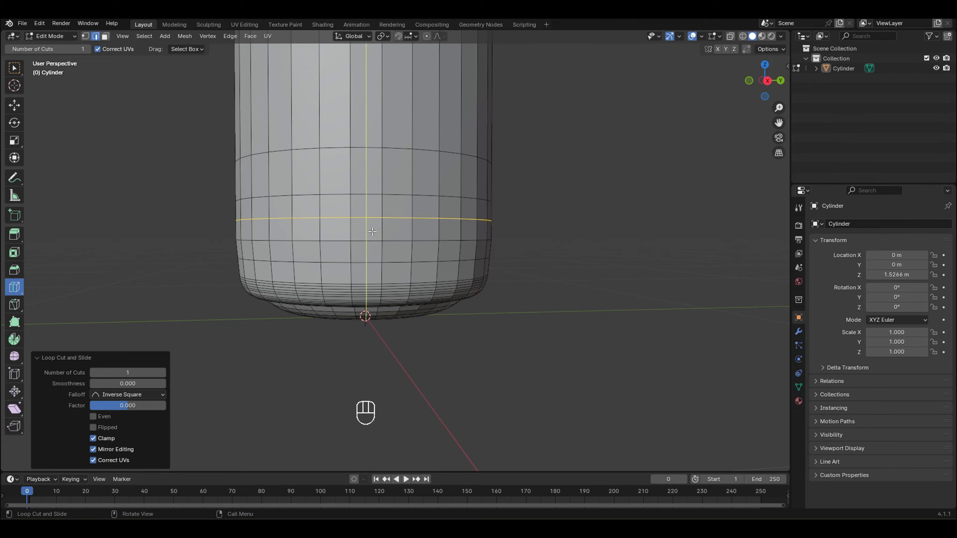
{"action": "left_click", "coordinate": [106, 36]}
{"action": "left_click", "coordinate": [353, 257], "text": "alt"}
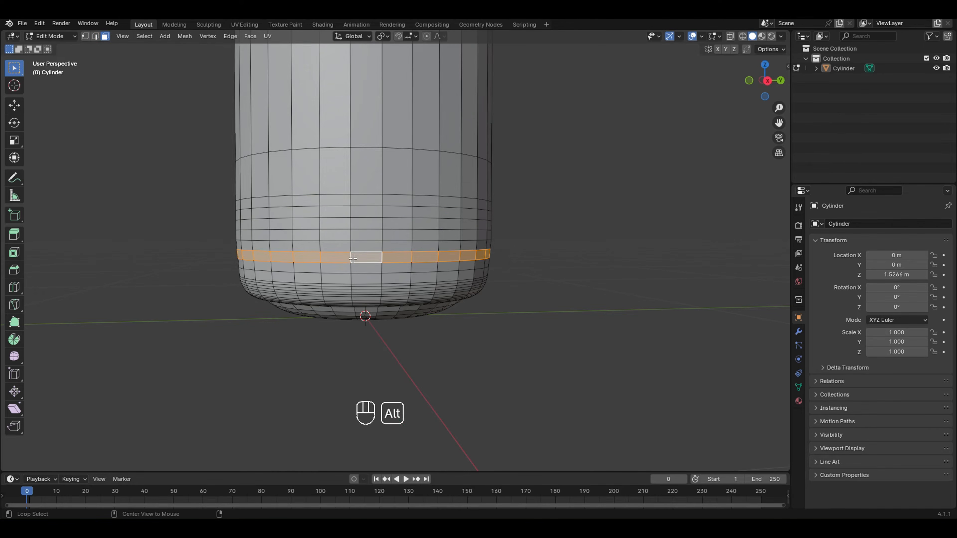
{"action": "left_click", "coordinate": [352, 235], "text": "alt+shift"}
{"action": "left_click", "coordinate": [353, 213], "text": "alt+shift"}
{"action": "scroll", "coordinate": [352, 212], "scroll_direction": "up", "scroll_amount": 2}
{"action": "left_click", "coordinate": [252, 36]}
{"action": "left_click", "coordinate": [277, 59]}
{"action": "left_click", "coordinate": [275, 52]}
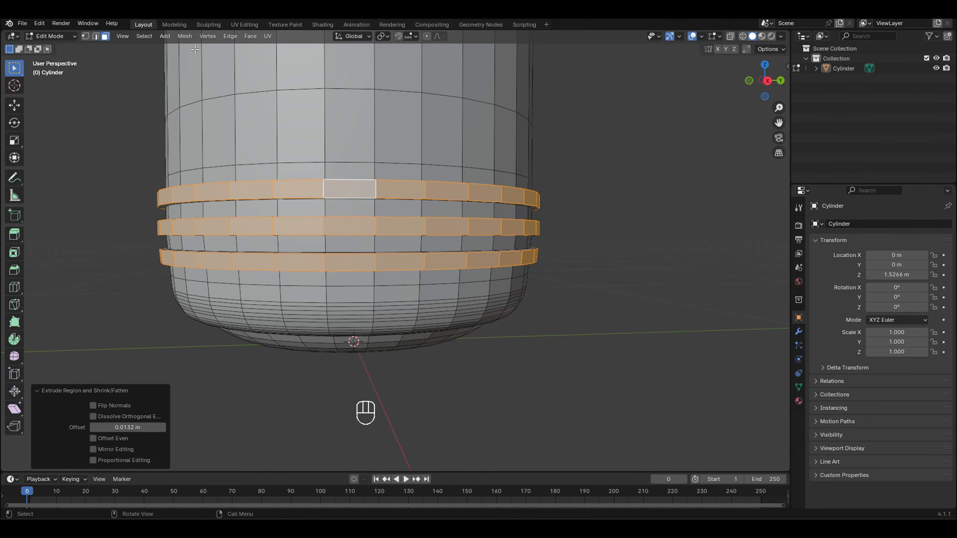
Step: Bevel the outer edge loops of the three raised rings about 0.009 m wide with multiple segments
{"action": "left_click", "coordinate": [95, 36]}
{"action": "left_click", "coordinate": [297, 183], "text": "alt"}
{"action": "left_click", "coordinate": [14, 270]}
{"action": "scroll", "coordinate": [302, 276], "scroll_direction": "up", "scroll_amount": 2}
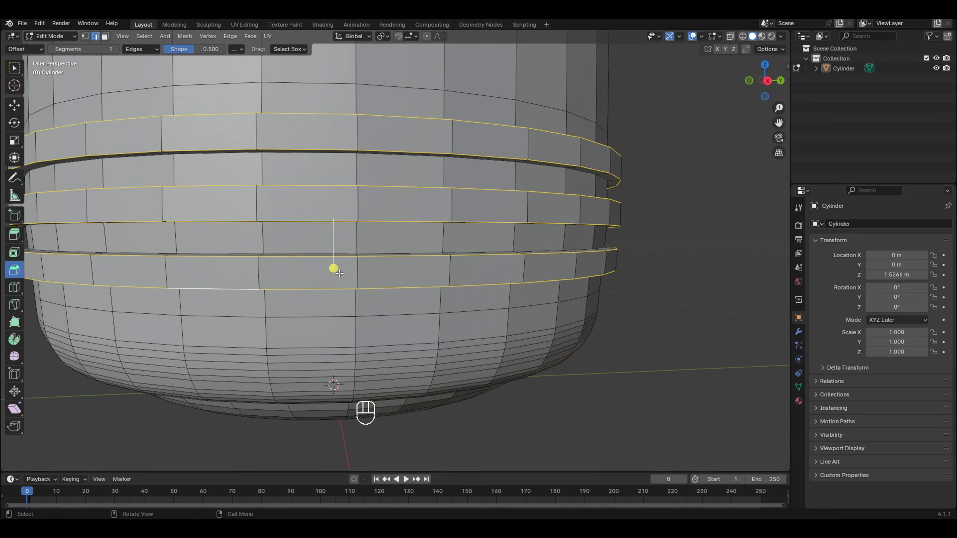
{"action": "middle_click_drag", "start_coordinate": [324, 278], "coordinate": [325, 290]}
{"action": "left_click_drag", "start_coordinate": [333, 315], "coordinate": [333, 331]}
{"action": "left_click", "coordinate": [164, 321]}
{"action": "left_click", "coordinate": [164, 320]}
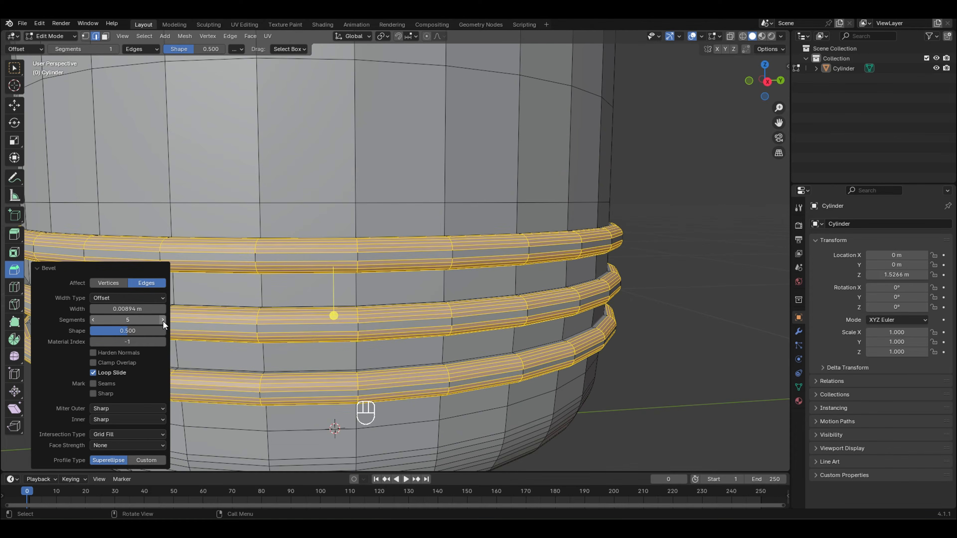
{"action": "left_click", "coordinate": [163, 321]}
{"action": "left_click", "coordinate": [659, 294]}
Step: Knife-cut a diagonal across the cylinder's top section on both the right and left sides
{"action": "scroll", "coordinate": [420, 302], "scroll_direction": "down", "scroll_amount": 6}
{"action": "key", "text": "Tab"}
{"action": "key", "text": "Tab"}
{"action": "left_click_drag", "start_coordinate": [780, 122], "coordinate": [782, 153]}
{"action": "scroll", "coordinate": [490, 60], "scroll_direction": "down", "scroll_amount": 1}
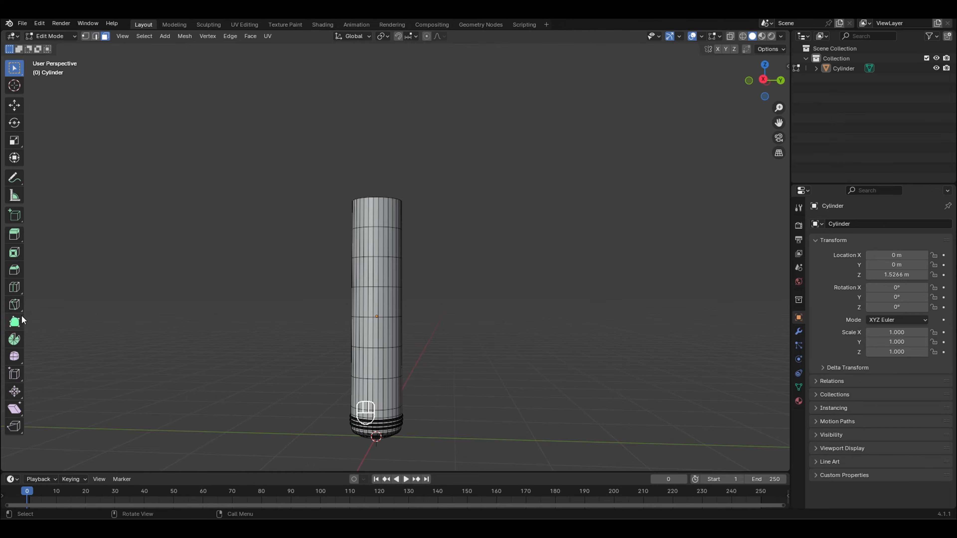
{"action": "left_click", "coordinate": [15, 305]}
{"action": "key", "text": "KP_3"}
{"action": "scroll", "coordinate": [433, 240], "scroll_direction": "up", "scroll_amount": 7}
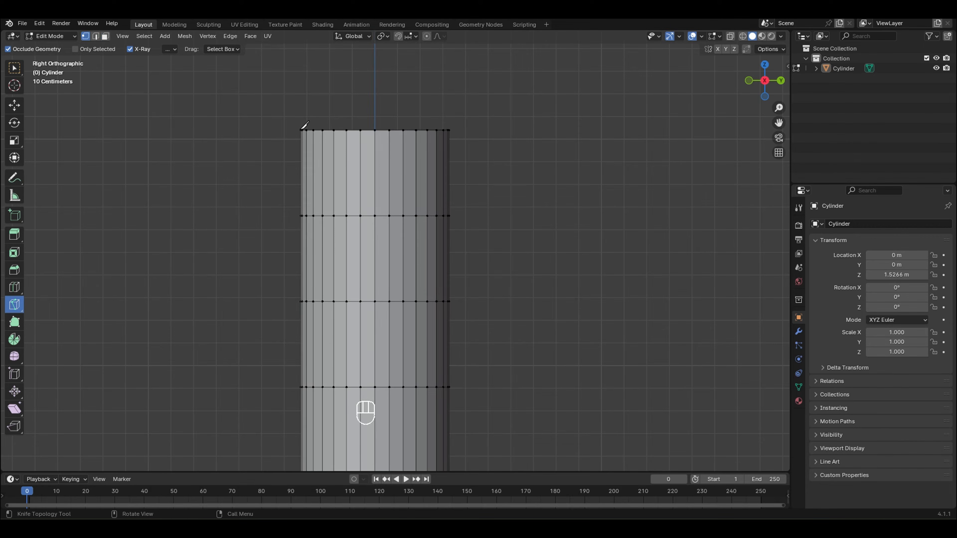
{"action": "key", "text": "Return"}
{"action": "key", "text": "ctrl+KP_3"}
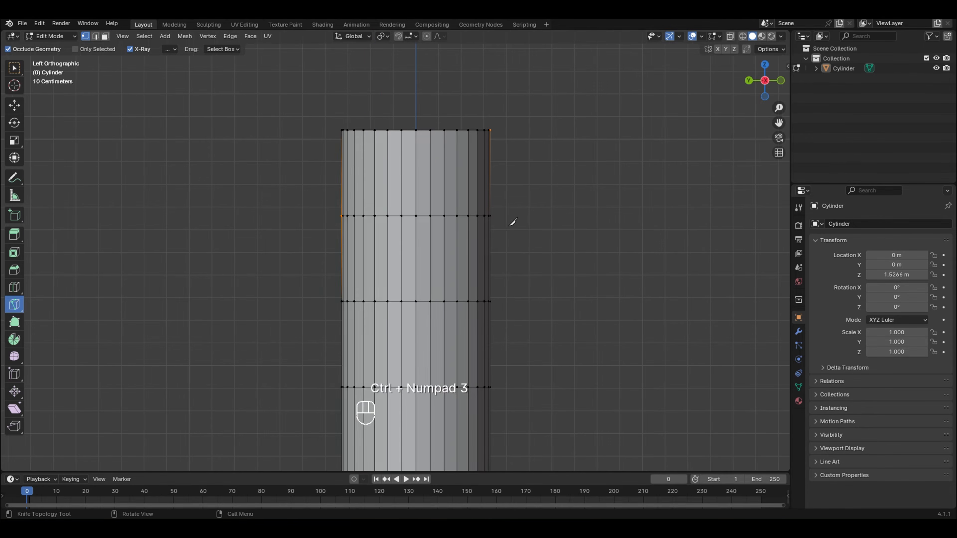
{"action": "left_click", "coordinate": [341, 214]}
{"action": "key", "text": "Return"}
Step: Delete the faces above the diagonal cut to make a slanted open top
{"action": "left_click", "coordinate": [14, 68]}
{"action": "left_click", "coordinate": [106, 36]}
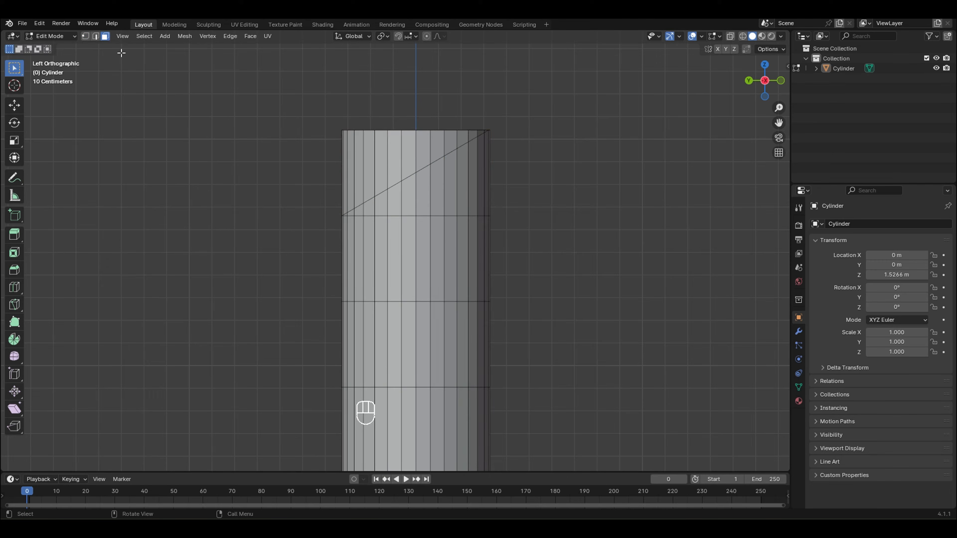
{"action": "left_click", "coordinate": [394, 155], "text": "alt"}
{"action": "right_click", "coordinate": [398, 155]}
{"action": "left_click", "coordinate": [395, 232]}
{"action": "middle_click_drag", "start_coordinate": [421, 132], "coordinate": [454, 327]}
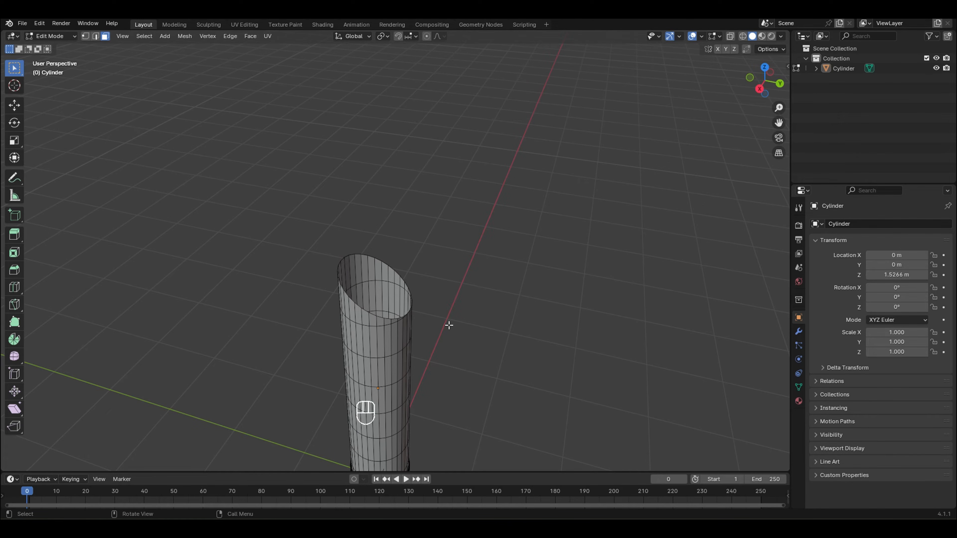
Step: Extrude the band of faces below the slanted opening outward along their normals by about 0.042 m
{"action": "scroll", "coordinate": [447, 326], "scroll_direction": "down", "scroll_amount": 4}
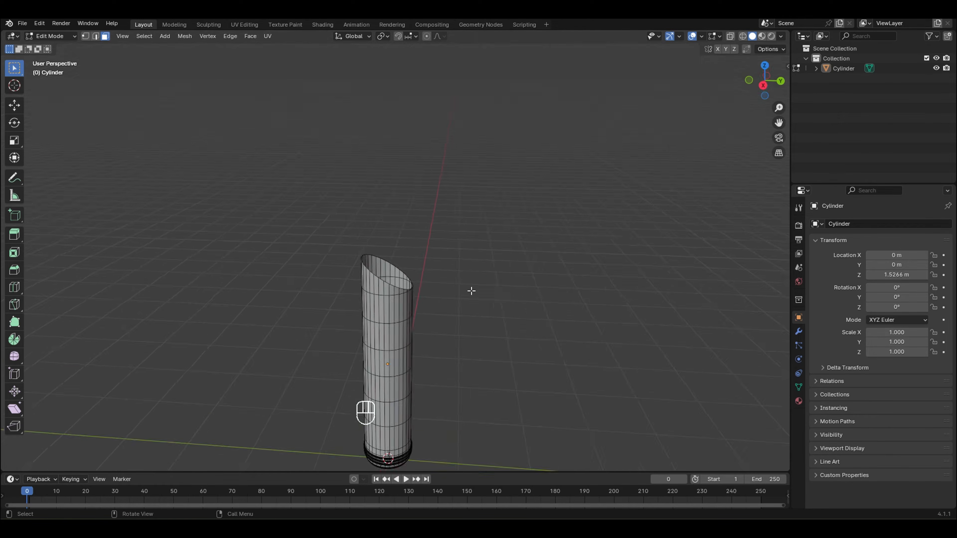
{"action": "scroll", "coordinate": [470, 291], "scroll_direction": "up", "scroll_amount": 6}
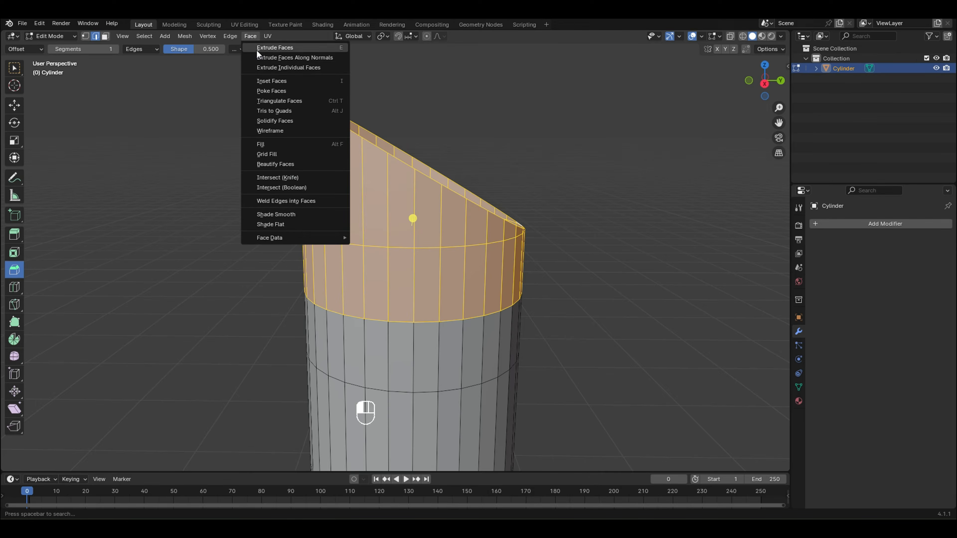
{"action": "left_click", "coordinate": [257, 48]}
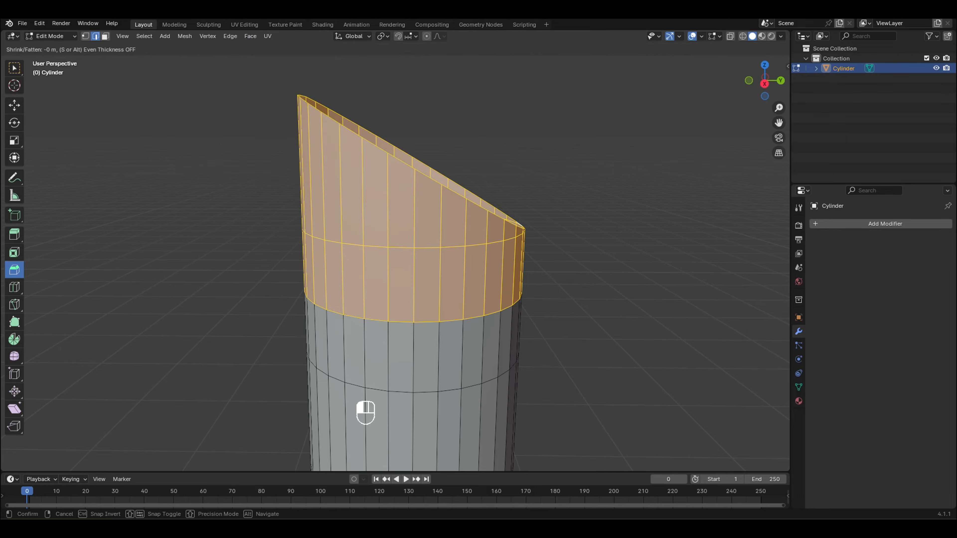
{"action": "left_click", "coordinate": [448, 250]}
Step: Lower the ring of faces on the underside of the top collar along Z by about 0.038 m
{"action": "scroll", "coordinate": [447, 251], "scroll_direction": "down", "scroll_amount": 4}
{"action": "scroll", "coordinate": [447, 250], "scroll_direction": "up", "scroll_amount": 5}
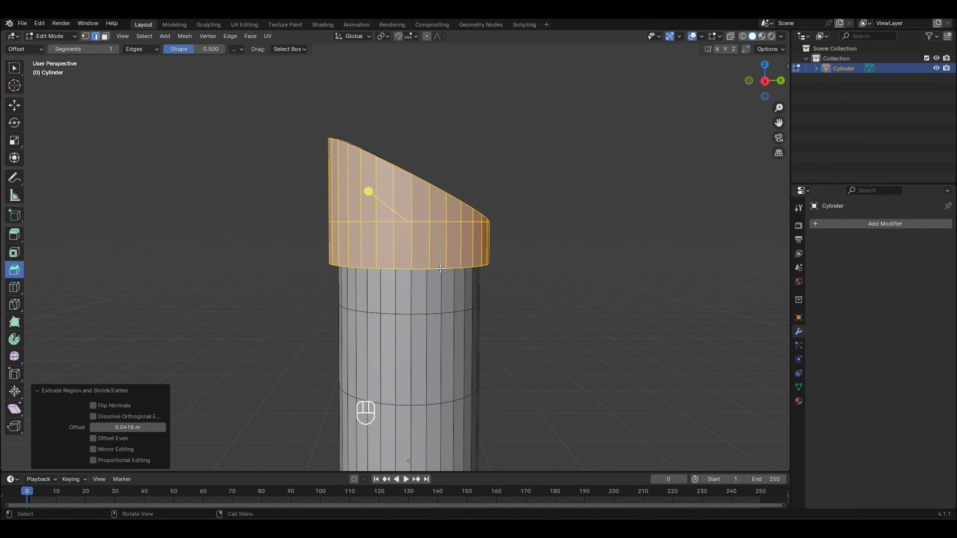
{"action": "key", "text": "3"}
{"action": "left_click", "coordinate": [429, 226], "text": "alt"}
{"action": "key", "text": "g"}
{"action": "key", "text": "z"}
{"action": "left_click", "coordinate": [429, 239]}
{"action": "middle_click_drag", "start_coordinate": [430, 239], "coordinate": [440, 265]}
{"action": "scroll", "coordinate": [440, 267], "scroll_direction": "down", "scroll_amount": 3}
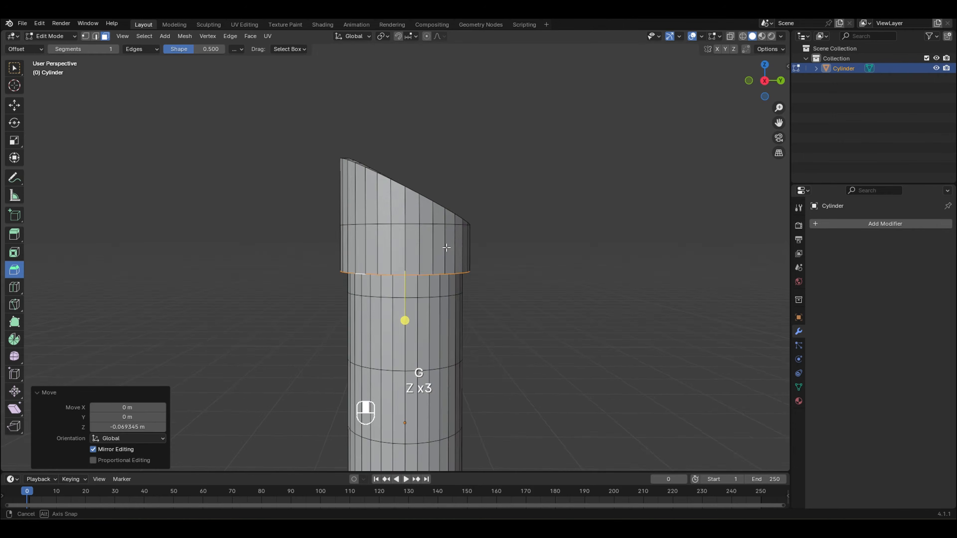
{"action": "key", "text": "ctrl+z"}
{"action": "key", "text": "ctrl+z"}
{"action": "key", "text": "g"}
{"action": "key", "text": "z"}
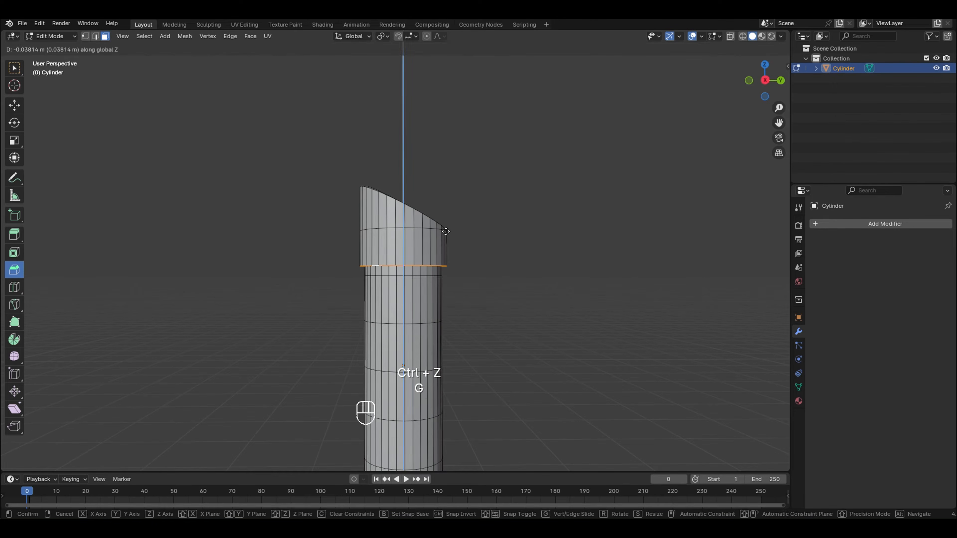
{"action": "left_click", "coordinate": [447, 232]}
{"action": "left_click", "coordinate": [497, 207]}
Step: Bevel the outer edge loop at the bottom of the top collar
{"action": "scroll", "coordinate": [467, 240], "scroll_direction": "up", "scroll_amount": 2}
{"action": "middle_click_drag", "start_coordinate": [498, 208], "coordinate": [420, 255]}
{"action": "scroll", "coordinate": [433, 281], "scroll_direction": "up", "scroll_amount": 4}
{"action": "scroll", "coordinate": [432, 284], "scroll_direction": "down", "scroll_amount": 1}
{"action": "scroll", "coordinate": [432, 284], "scroll_direction": "up", "scroll_amount": 4}
{"action": "left_click", "coordinate": [419, 255], "text": "alt"}
{"action": "left_click", "coordinate": [97, 36]}
{"action": "left_click_drag", "start_coordinate": [424, 342], "coordinate": [424, 354]}
{"action": "scroll", "coordinate": [476, 312], "scroll_direction": "down", "scroll_amount": 8}
{"action": "left_click", "coordinate": [503, 283]}
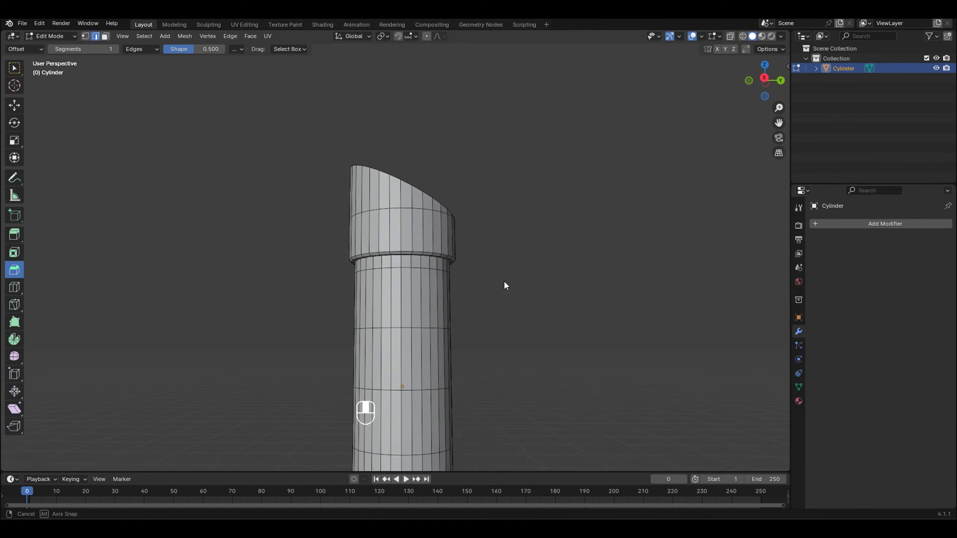
{"action": "middle_click_drag", "start_coordinate": [503, 283], "coordinate": [486, 300]}
{"action": "scroll", "coordinate": [484, 304], "scroll_direction": "down", "scroll_amount": 3}
{"action": "left_click_drag", "start_coordinate": [779, 122], "coordinate": [761, 47]}
{"action": "scroll", "coordinate": [448, 285], "scroll_direction": "down", "scroll_amount": 2}
{"action": "middle_click_drag", "start_coordinate": [449, 284], "coordinate": [477, 272]}
{"action": "key", "text": "Tab"}
{"action": "key", "text": "s"}
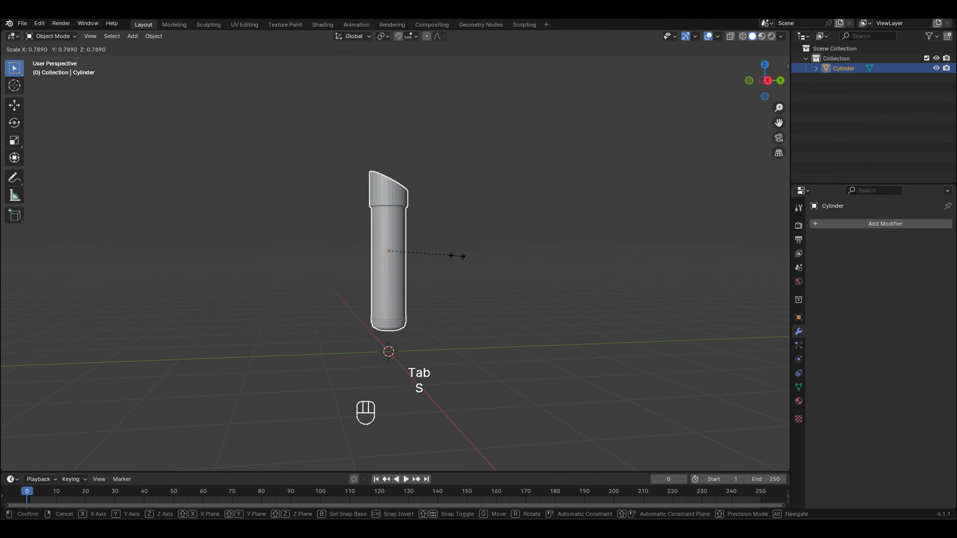
{"action": "left_click", "coordinate": [454, 256]}
{"action": "key", "text": "KP_3"}
{"action": "key", "text": "g"}
{"action": "key", "text": "z"}
{"action": "key", "text": "ctrl+z"}
{"action": "key", "text": "ctrl+z"}
{"action": "key", "text": "ctrl+z"}
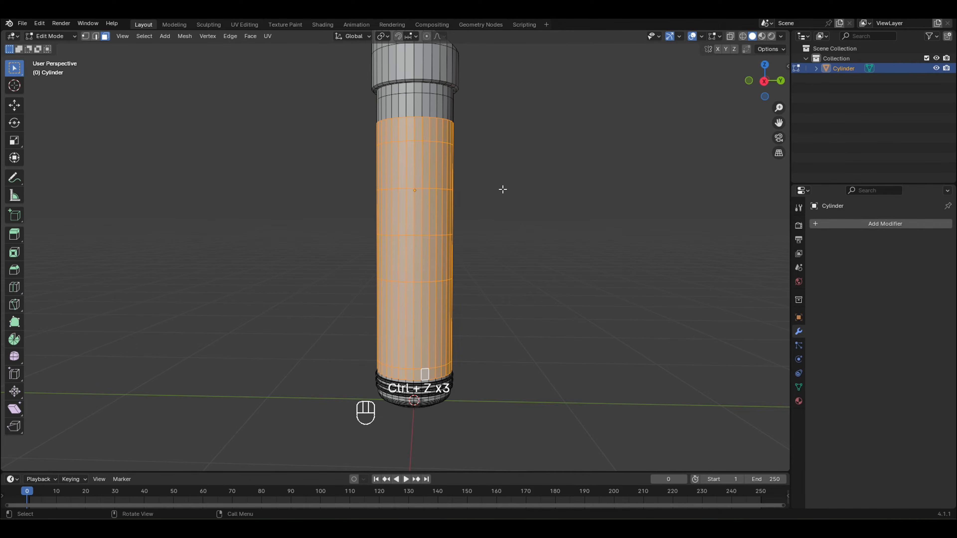
Step: Extrude the middle body faces inward along their normals by about 0.033 m and bevel the step edge above them
{"action": "left_click", "coordinate": [251, 36]}
{"action": "left_click", "coordinate": [267, 57]}
{"action": "left_click", "coordinate": [317, 132]}
{"action": "scroll", "coordinate": [464, 218], "scroll_direction": "down", "scroll_amount": 1}
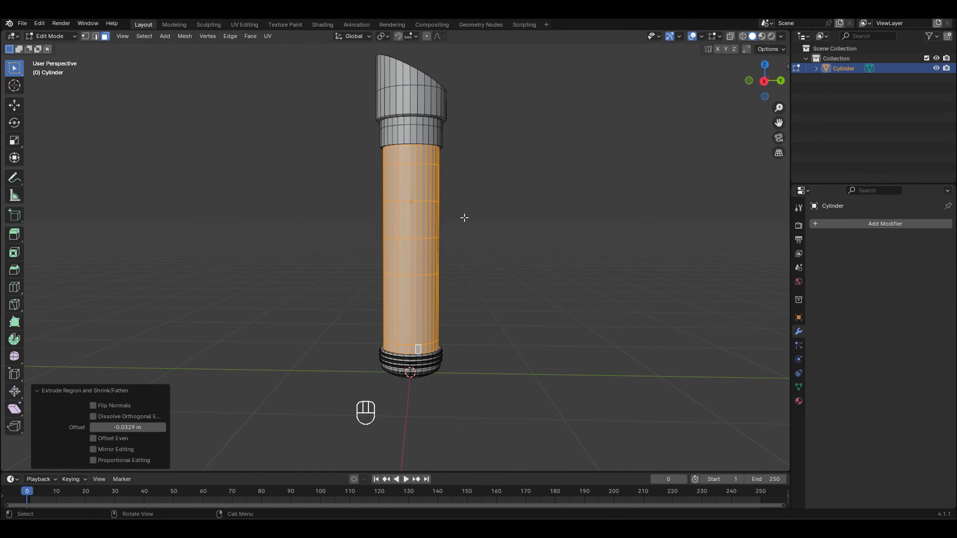
{"action": "left_click", "coordinate": [14, 270]}
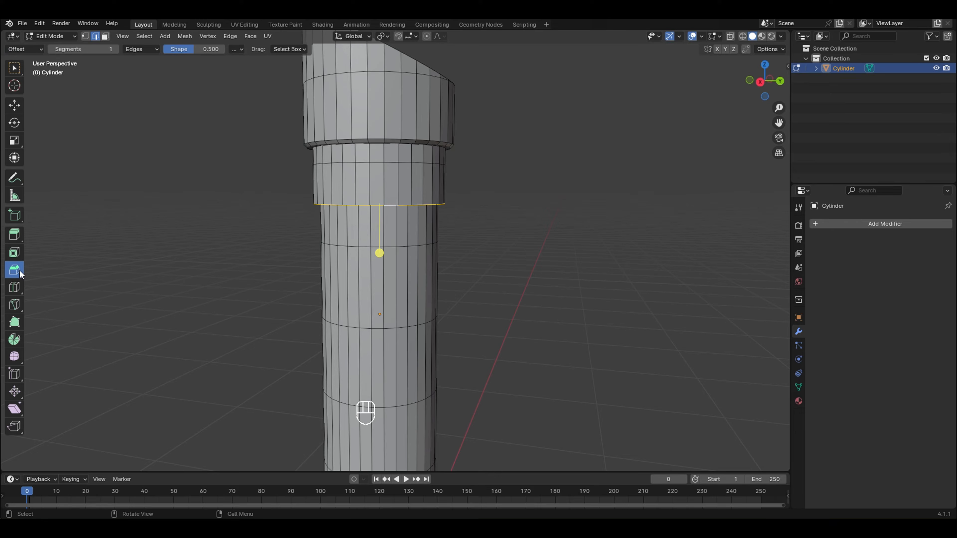
{"action": "left_click", "coordinate": [379, 262]}
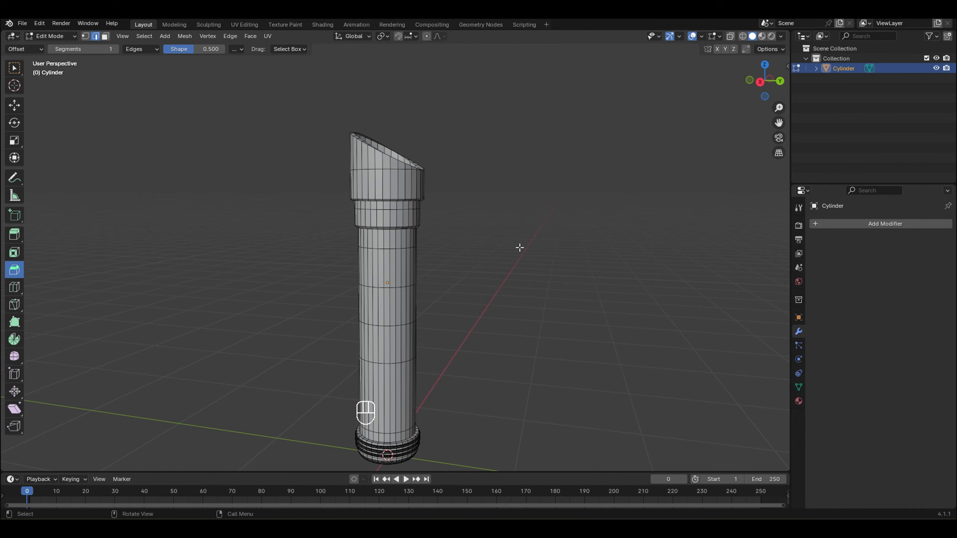
Step: Select two-column face strips on all four sides of the lower body and extrude them inward along their normals by about 0.012 m
{"action": "left_click_drag", "start_coordinate": [260, 261], "coordinate": [265, 282]}
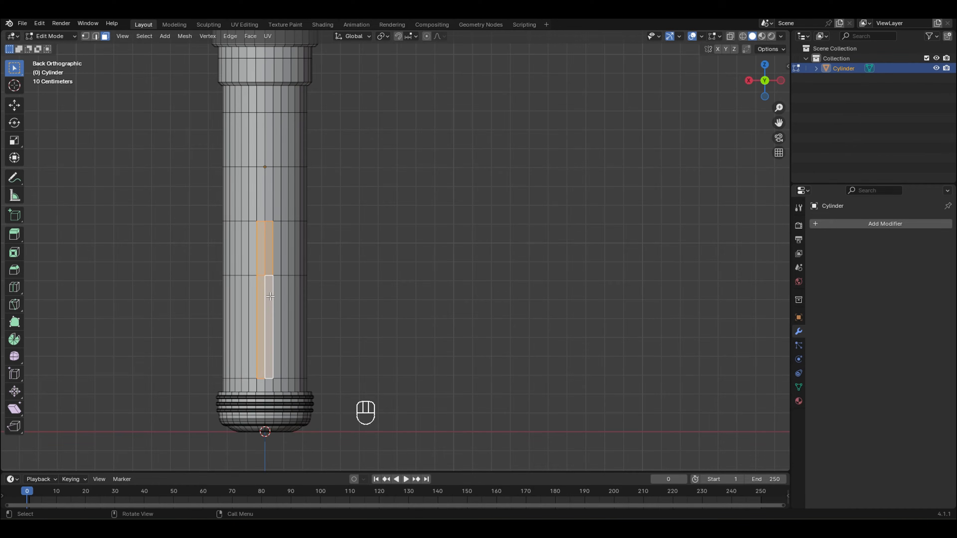
{"action": "key", "text": "KP_1"}
{"action": "left_click_drag", "start_coordinate": [778, 123], "coordinate": [686, 124]}
{"action": "left_click", "coordinate": [434, 250], "text": "alt"}
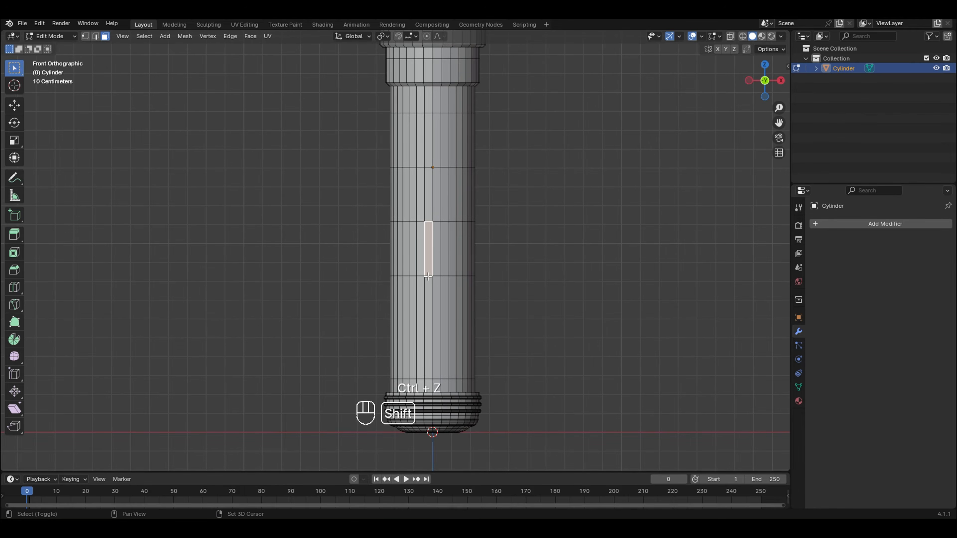
{"action": "key", "text": "KP_3"}
{"action": "left_click_drag", "start_coordinate": [432, 278], "coordinate": [436, 284], "text": "shift"}
{"action": "key", "text": "shift+ctrl+KP_3"}
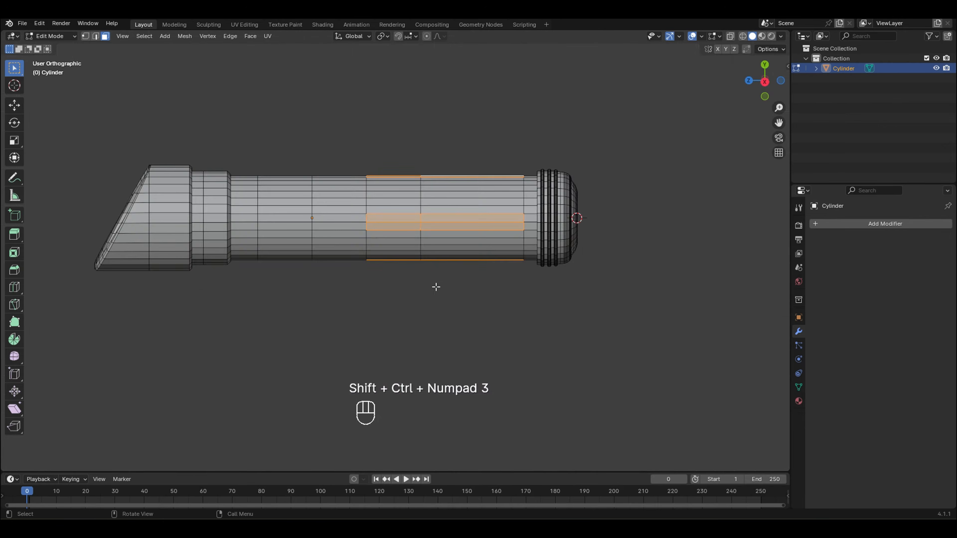
{"action": "key", "text": "ctrl+KP_3"}
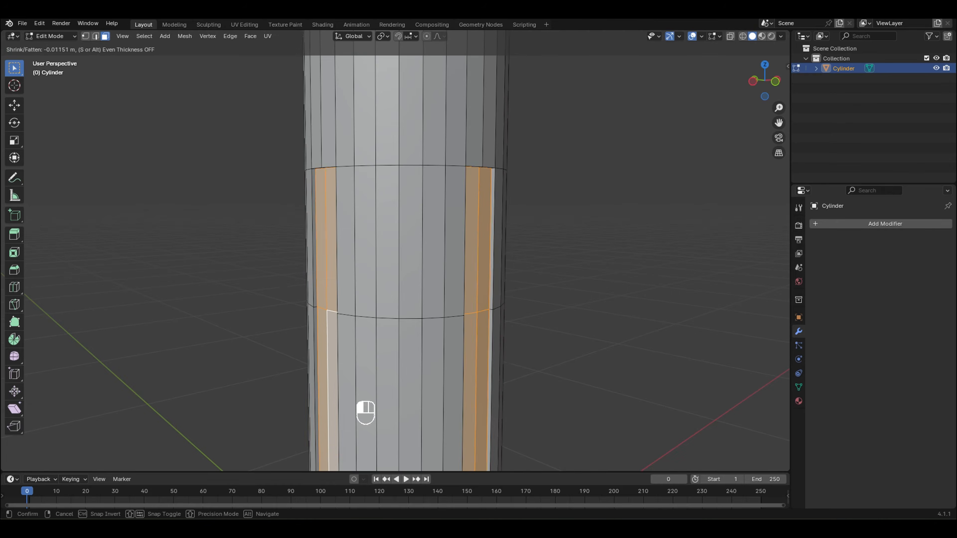
Step: Bevel the outline edge loops of the four recessed panels on the lower body
{"action": "key", "text": "2"}
{"action": "left_click", "coordinate": [340, 274], "text": "alt"}
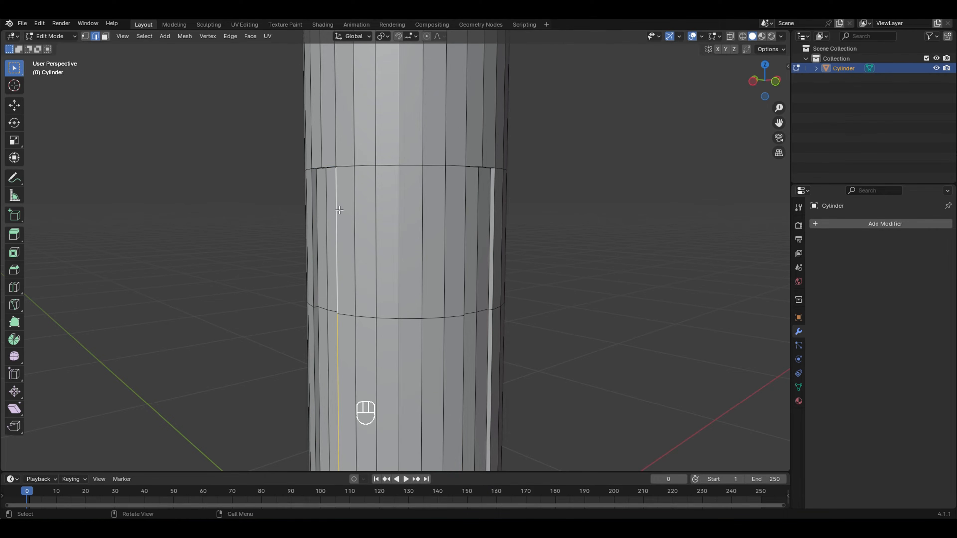
{"action": "left_click", "coordinate": [467, 203], "text": "alt+shift"}
{"action": "left_click", "coordinate": [492, 222], "text": "alt+shift"}
{"action": "mouse_move", "coordinate": [446, 253]}
{"action": "middle_mouse_down"}
{"action": "mouse_move", "coordinate": [476, 257]}
{"action": "mouse_move", "coordinate": [457, 241]}
{"action": "middle_mouse_up"}
{"action": "left_click", "coordinate": [277, 260], "text": "alt+shift"}
{"action": "scroll", "coordinate": [466, 284], "scroll_direction": "down", "scroll_amount": 3}
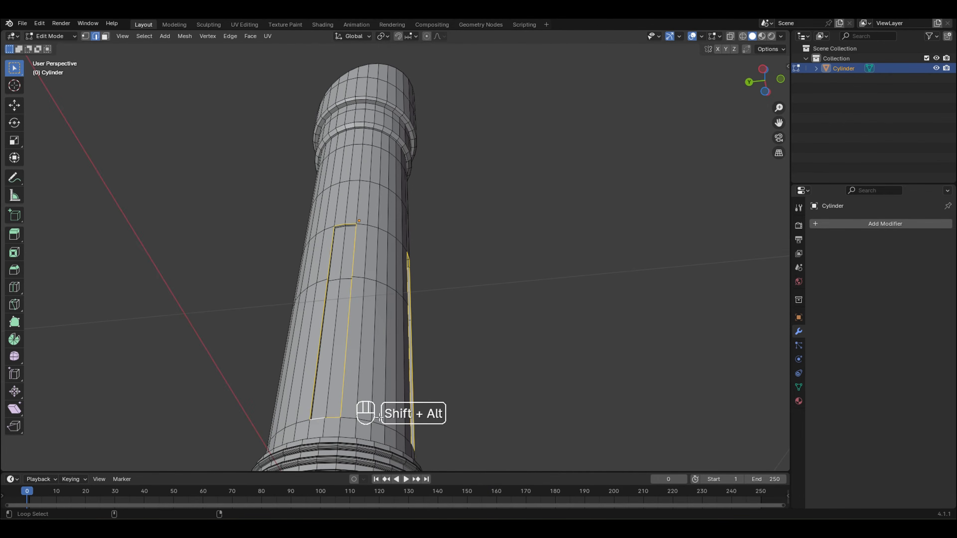
{"action": "middle_click_drag", "start_coordinate": [452, 392], "coordinate": [381, 392]}
{"action": "left_click", "coordinate": [468, 442], "text": "alt+shift"}
{"action": "middle_click_drag", "start_coordinate": [501, 211], "coordinate": [426, 237]}
{"action": "scroll", "coordinate": [432, 226], "scroll_direction": "up", "scroll_amount": 2}
{"action": "left_click", "coordinate": [425, 222], "text": "alt+shift"}
{"action": "left_click", "coordinate": [432, 218], "text": "alt+shift"}
{"action": "scroll", "coordinate": [474, 314], "scroll_direction": "down", "scroll_amount": 3}
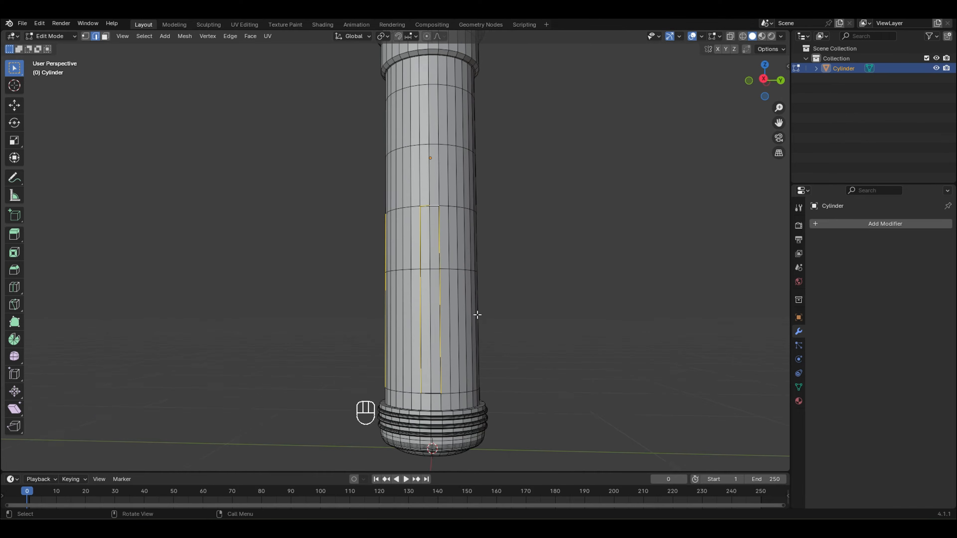
{"action": "middle_click_drag", "start_coordinate": [474, 314], "coordinate": [442, 293]}
{"action": "scroll", "coordinate": [351, 223], "scroll_direction": "up", "scroll_amount": 3}
{"action": "middle_click_drag", "start_coordinate": [376, 364], "coordinate": [429, 362]}
{"action": "scroll", "coordinate": [430, 363], "scroll_direction": "up", "scroll_amount": 4}
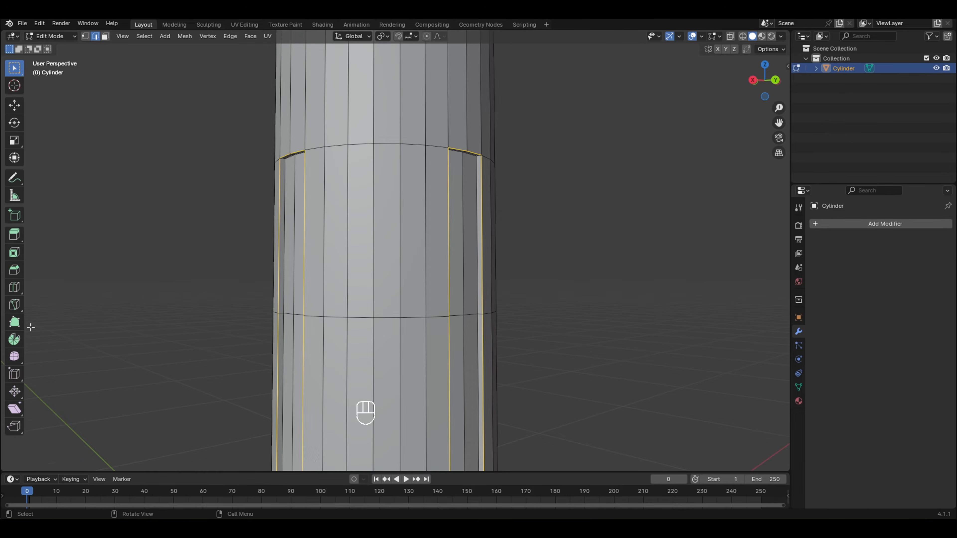
{"action": "left_click_drag", "start_coordinate": [391, 312], "coordinate": [396, 310]}
Step: Snap the 3D cursor to the centre vertex on the back of the upper body, just below the collar
{"action": "scroll", "coordinate": [406, 320], "scroll_direction": "down", "scroll_amount": 4}
{"action": "middle_click_drag", "start_coordinate": [425, 335], "coordinate": [499, 335]}
{"action": "scroll", "coordinate": [499, 335], "scroll_direction": "down", "scroll_amount": 3}
{"action": "key", "text": "shift+s"}
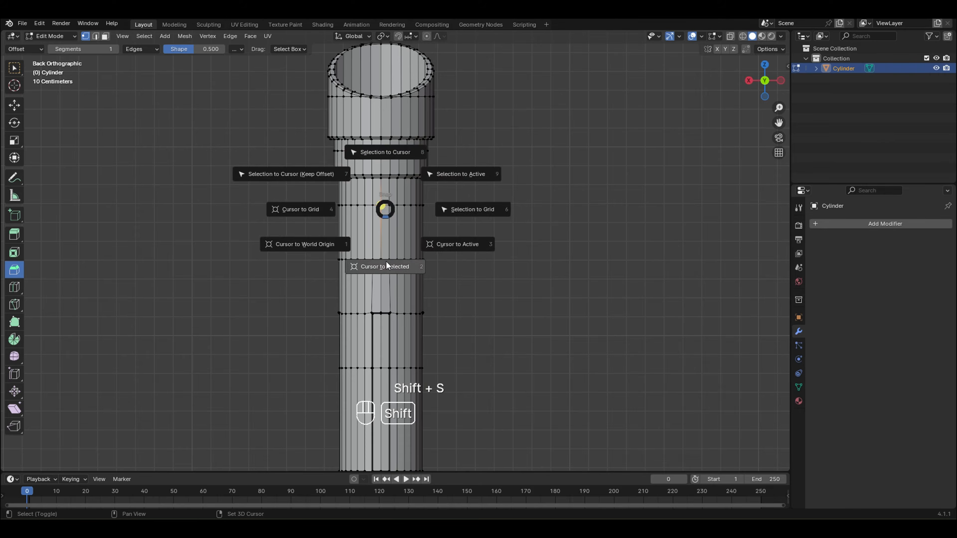
{"action": "left_click", "coordinate": [387, 265]}
{"action": "key", "text": "Tab"}
Step: Add a cylinder at the 3D cursor, scale it down to button size and rotate it 90° about X
{"action": "left_click", "coordinate": [132, 36]}
{"action": "mouse_move", "coordinate": [139, 47]}
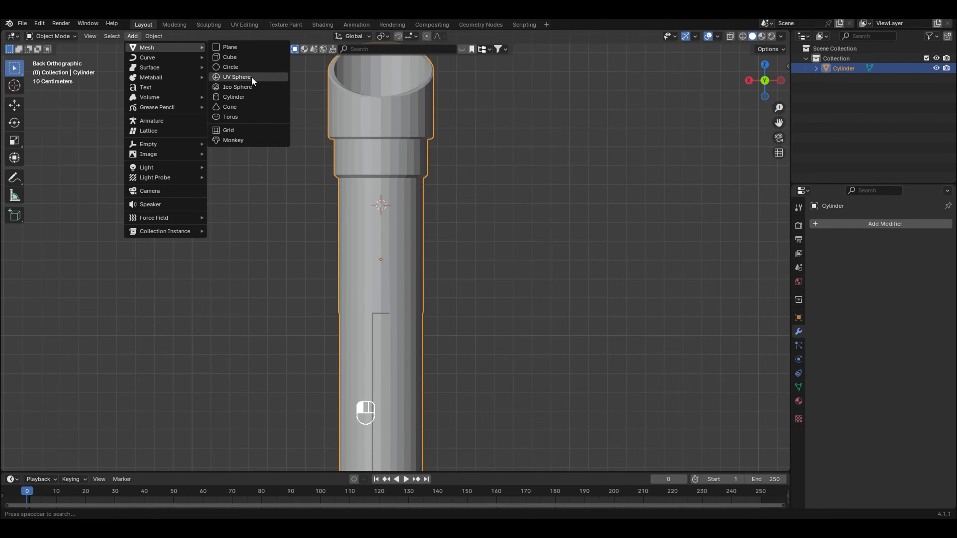
{"action": "left_click", "coordinate": [245, 97]}
{"action": "key", "text": "s"}
{"action": "left_click", "coordinate": [396, 203]}
{"action": "key", "text": "s"}
{"action": "left_click", "coordinate": [400, 201]}
{"action": "type", "text": "rx90"}
{"action": "key", "text": "Return"}
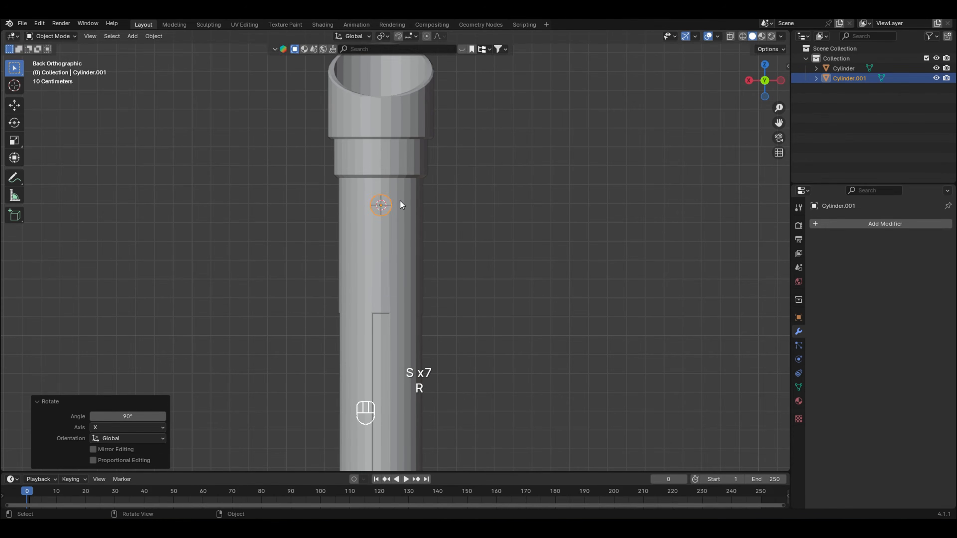
{"action": "key", "text": "s"}
{"action": "left_click", "coordinate": [402, 209]}
Step: Shorten the small cylinder along Y and apply its scale
{"action": "middle_click_drag", "start_coordinate": [420, 217], "coordinate": [331, 217]}
{"action": "scroll", "coordinate": [323, 222], "scroll_direction": "up", "scroll_amount": 3}
{"action": "key", "text": "s"}
{"action": "key", "text": "y"}
{"action": "left_click", "coordinate": [297, 209]}
{"action": "key", "text": "ctrl+a"}
{"action": "left_click", "coordinate": [330, 217]}
Step: Inset the button's outer face by about 0.015 m and extrude it outward by about 0.018 m
{"action": "key", "text": "Tab"}
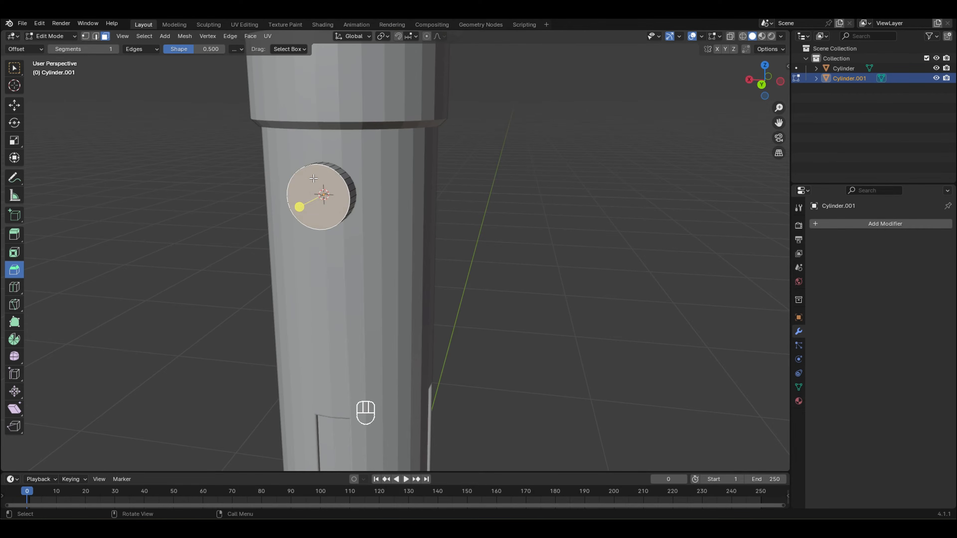
{"action": "middle_click_drag", "start_coordinate": [313, 178], "coordinate": [332, 176]}
{"action": "key", "text": "i"}
{"action": "left_click", "coordinate": [331, 178]}
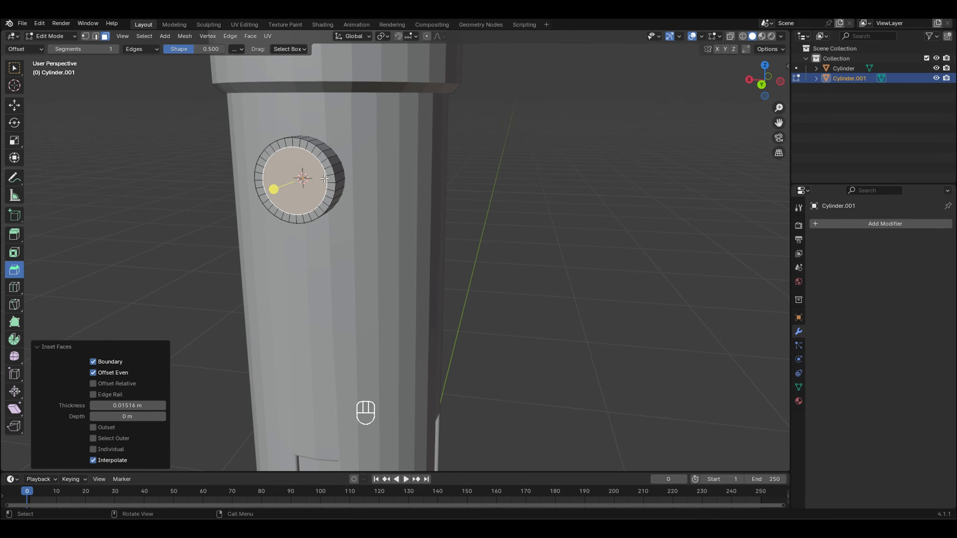
{"action": "key", "text": "e"}
{"action": "left_click", "coordinate": [324, 194]}
{"action": "mouse_move", "coordinate": [322, 201]}
{"action": "middle_mouse_down"}
{"action": "mouse_move", "coordinate": [256, 208]}
{"action": "mouse_move", "coordinate": [315, 206]}
{"action": "middle_mouse_up"}
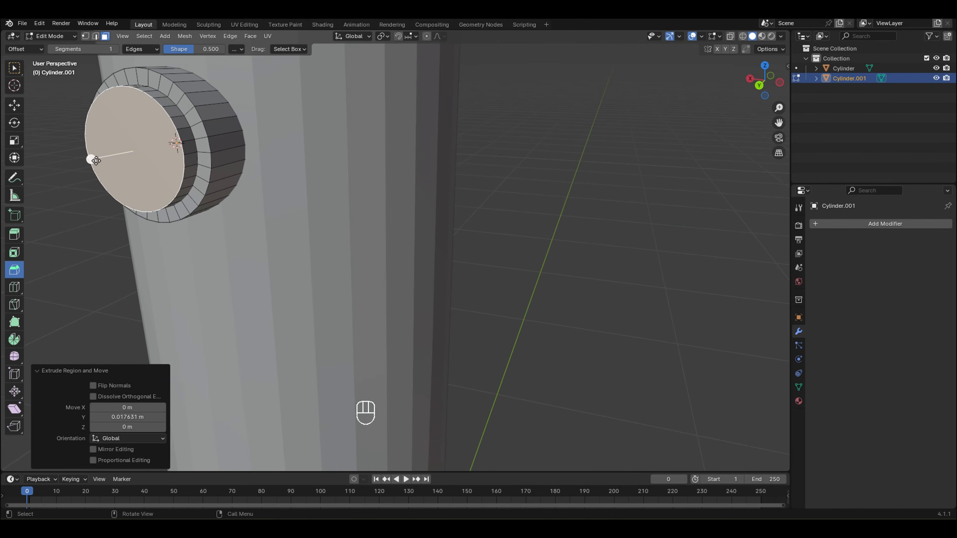
Step: Bevel the rim of the button's raised centre and its outer edge loop, giving the outer bevel 2 segments and about 0.01 m width
{"action": "left_click_drag", "start_coordinate": [93, 160], "coordinate": [74, 138]}
{"action": "scroll", "coordinate": [230, 359], "scroll_direction": "down", "scroll_amount": 1}
{"action": "left_click", "coordinate": [249, 144], "text": "alt"}
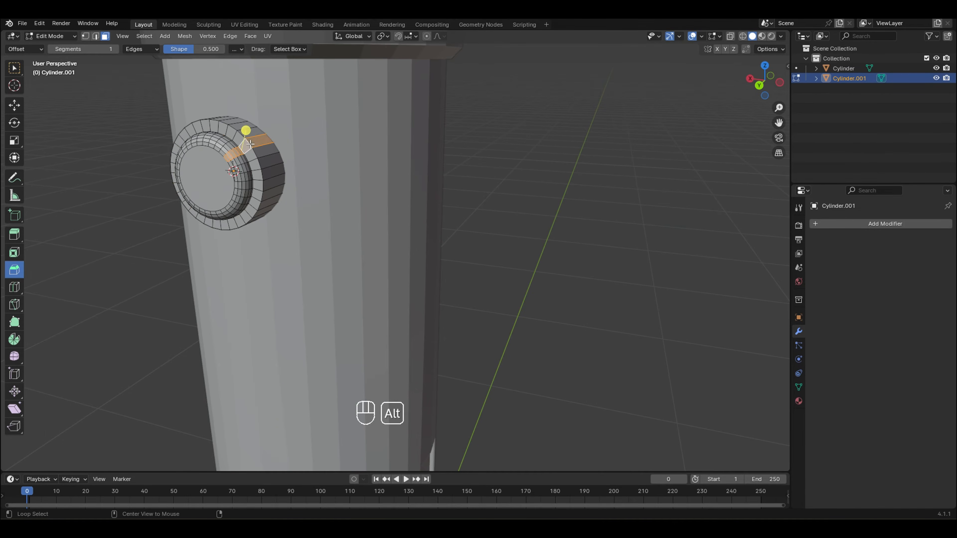
{"action": "left_click_drag", "start_coordinate": [252, 133], "coordinate": [164, 187]}
{"action": "left_click", "coordinate": [162, 320]}
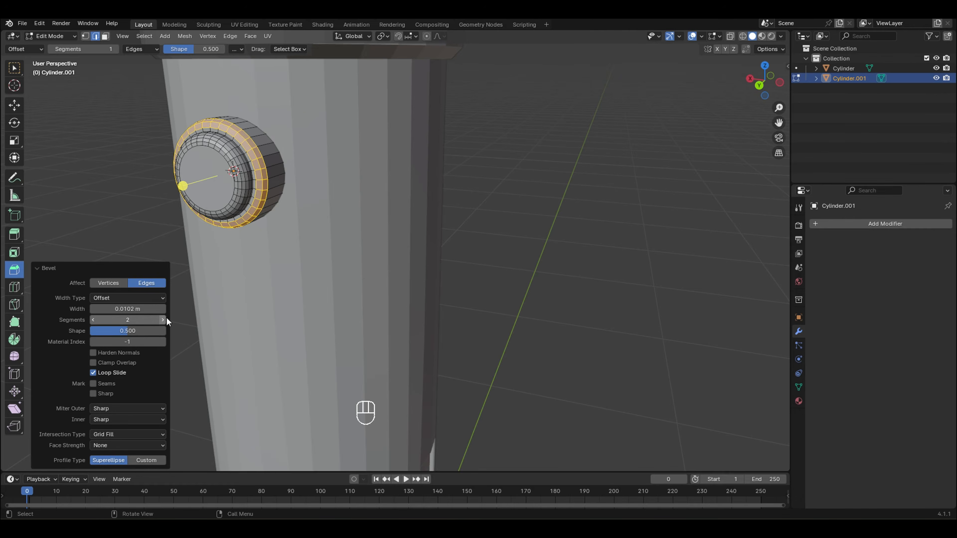
Step: Shade the finished button smooth in Object Mode and deselect it
{"action": "key", "text": "Tab"}
{"action": "scroll", "coordinate": [386, 211], "scroll_direction": "down", "scroll_amount": 4}
{"action": "right_click", "coordinate": [387, 211]}
{"action": "left_click", "coordinate": [385, 202]}
{"action": "left_click", "coordinate": [464, 240]}
{"action": "middle_click_drag", "start_coordinate": [464, 241], "coordinate": [542, 222]}
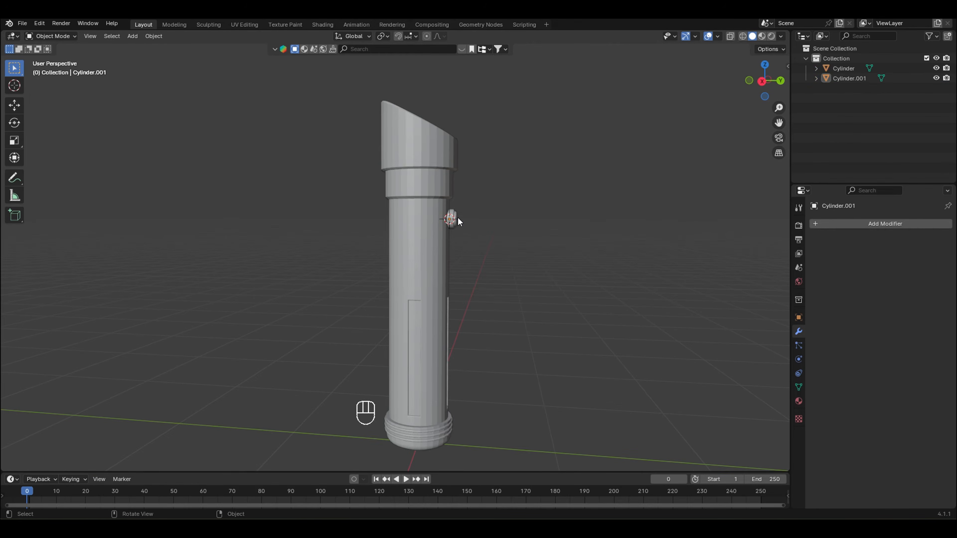
Step: Snap the 3D cursor to the centre vertex on the front of the upper body, opposite the button
{"action": "left_click", "coordinate": [456, 221]}
{"action": "key", "text": "KP_1"}
{"action": "scroll", "coordinate": [461, 228], "scroll_direction": "up", "scroll_amount": 5}
{"action": "left_click", "coordinate": [455, 228]}
{"action": "key", "text": "Tab"}
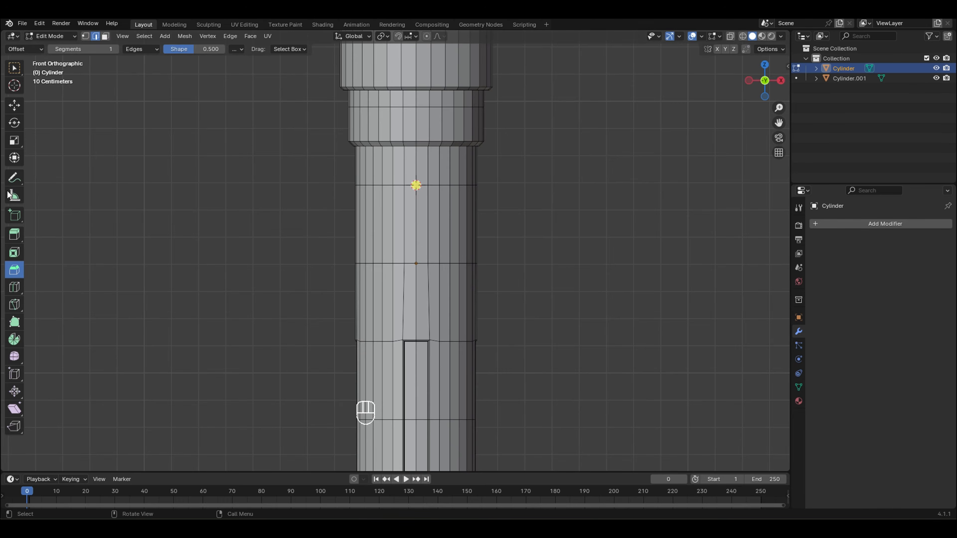
{"action": "key", "text": "shift+s"}
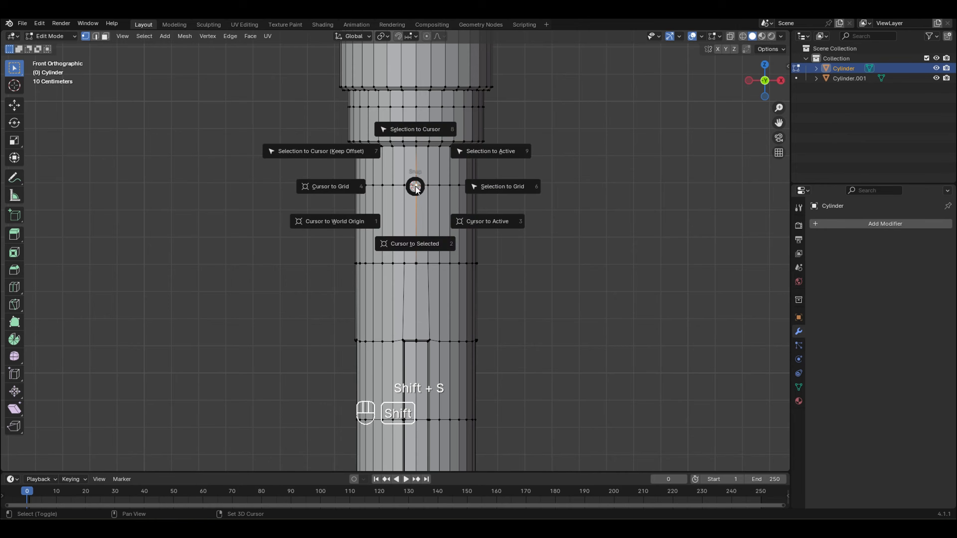
{"action": "key", "text": "shift+s"}
{"action": "key", "text": "Tab"}
Step: Add a second cylinder at the 3D cursor, rotate it 90° about X and scale it to about 0.131
{"action": "left_click", "coordinate": [133, 39]}
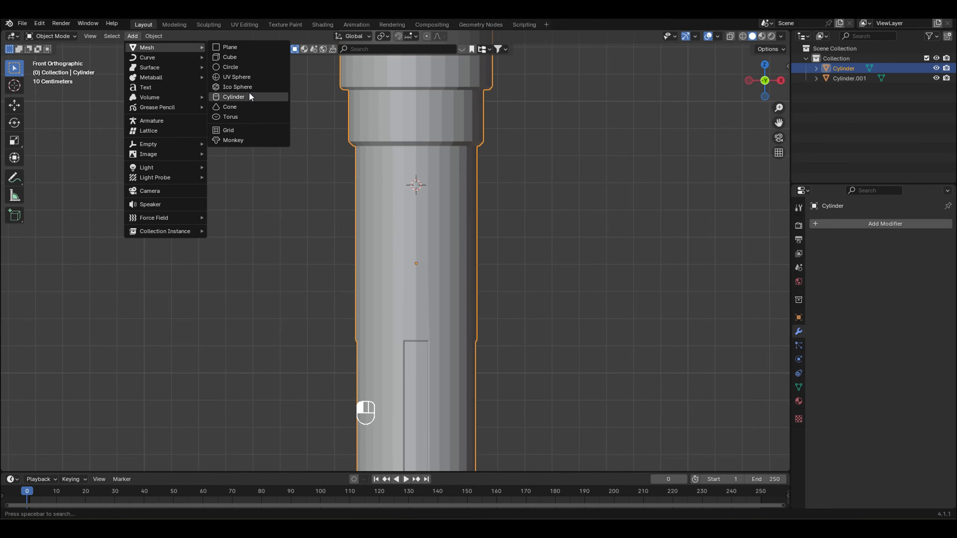
{"action": "left_click", "coordinate": [249, 95]}
{"action": "type", "text": "rx90"}
{"action": "left_click", "coordinate": [499, 172]}
{"action": "key", "text": "s"}
{"action": "left_click", "coordinate": [448, 171]}
{"action": "key", "text": "s"}
{"action": "left_click", "coordinate": [448, 222]}
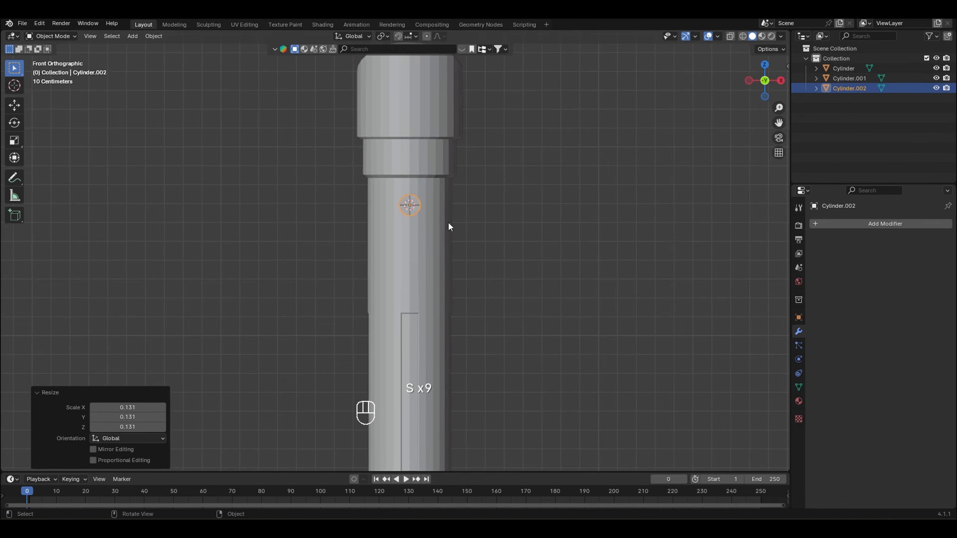
Step: Shorten the second small cylinder along its length so it protrudes only slightly from the body
{"action": "middle_click_drag", "start_coordinate": [448, 222], "coordinate": [409, 170]}
{"action": "key", "text": "s"}
{"action": "left_click", "coordinate": [405, 177]}
{"action": "scroll", "coordinate": [408, 178], "scroll_direction": "up", "scroll_amount": 1}
Step: Add a loop cut around the second small cylinder and extrude its outer band of faces outward along their normals into a wider head
{"action": "key", "text": "Tab"}
{"action": "scroll", "coordinate": [408, 171], "scroll_direction": "up", "scroll_amount": 3}
{"action": "middle_click_drag", "start_coordinate": [407, 171], "coordinate": [405, 202], "text": "shift"}
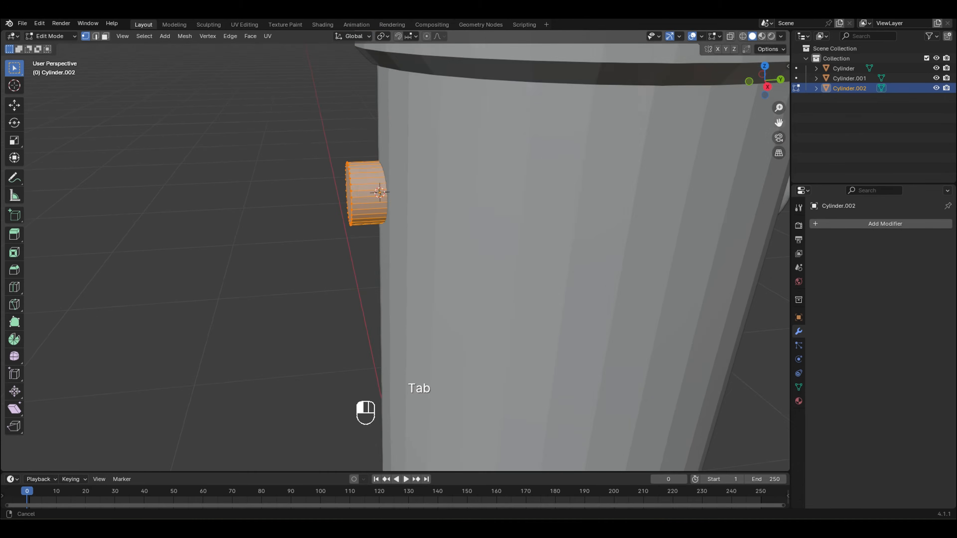
{"action": "scroll", "coordinate": [400, 208], "scroll_direction": "up", "scroll_amount": 1}
{"action": "left_click", "coordinate": [14, 287]}
{"action": "left_click_drag", "start_coordinate": [357, 167], "coordinate": [338, 167]}
{"action": "left_click", "coordinate": [14, 68]}
{"action": "key", "text": "3"}
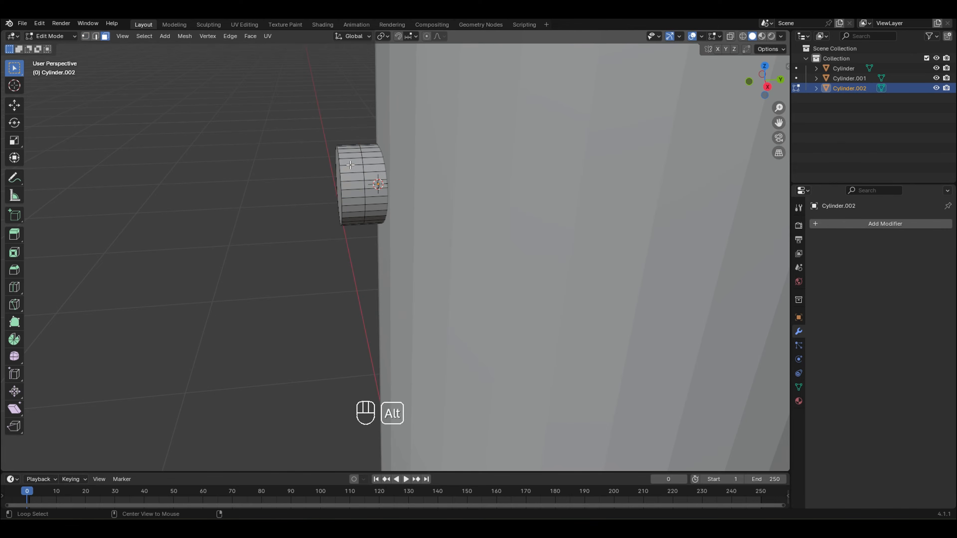
{"action": "key", "text": "alt+s"}
{"action": "left_click", "coordinate": [395, 290]}
Step: Select all the end faces of the knob's wide head and adjust their position along global Y
{"action": "middle_click_drag", "start_coordinate": [396, 291], "coordinate": [433, 295]}
{"action": "left_click", "coordinate": [410, 167], "text": "alt"}
{"action": "left_click", "coordinate": [421, 204], "text": "shift"}
{"action": "middle_click_drag", "start_coordinate": [426, 202], "coordinate": [407, 199]}
{"action": "key", "text": "g"}
{"action": "key", "text": "y"}
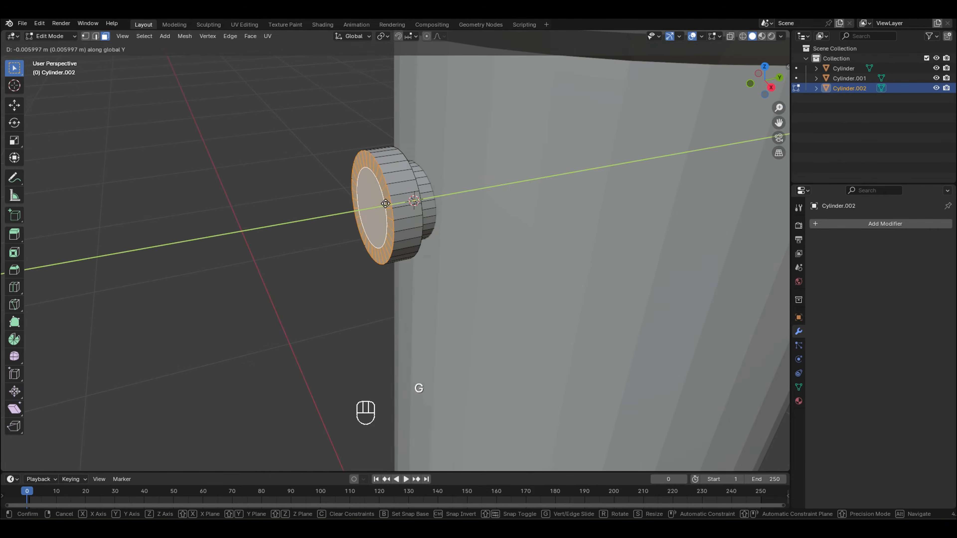
{"action": "left_click", "coordinate": [380, 211]}
{"action": "middle_click_drag", "start_coordinate": [393, 247], "coordinate": [415, 248]}
{"action": "key", "text": "g"}
{"action": "key", "text": "y"}
{"action": "left_click", "coordinate": [414, 245]}
Step: Apply the knob's scale and bevel both outer edge loops of its head by about 0.007 m with 2 segments
{"action": "key", "text": "2"}
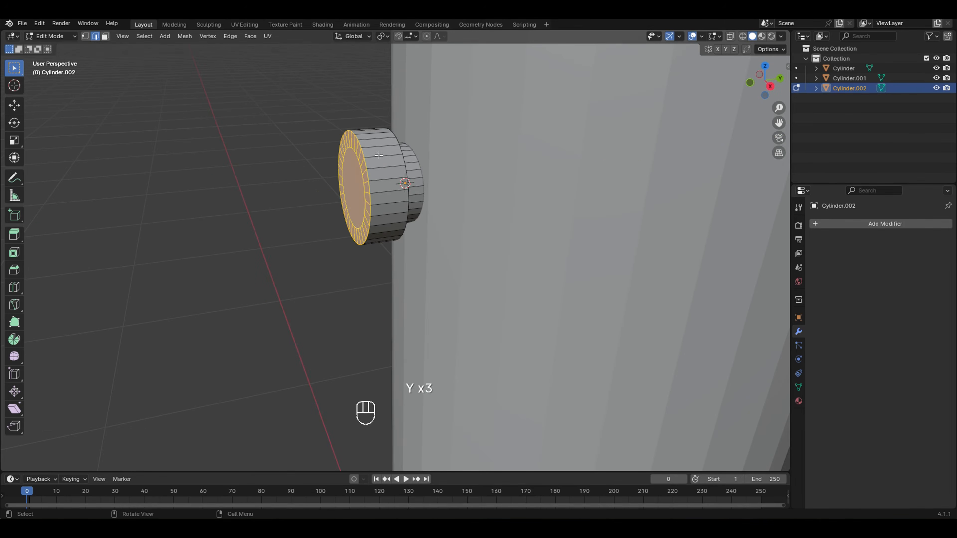
{"action": "left_click", "coordinate": [329, 164]}
{"action": "key", "text": "ctrl+z"}
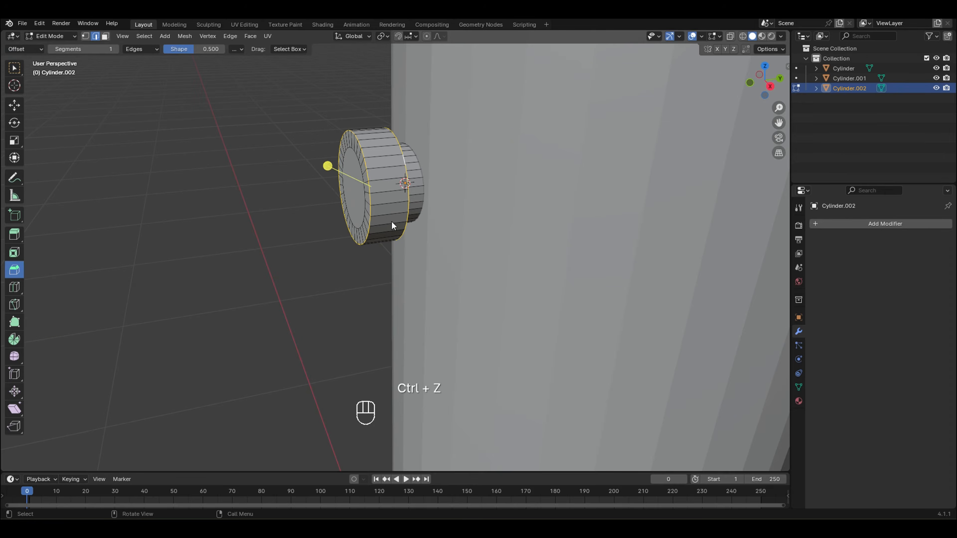
{"action": "key", "text": "Tab"}
{"action": "key", "text": "ctrl+a"}
{"action": "left_click", "coordinate": [391, 222]}
{"action": "key", "text": "Tab"}
{"action": "left_click_drag", "start_coordinate": [414, 174], "coordinate": [427, 167]}
{"action": "left_click", "coordinate": [163, 320]}
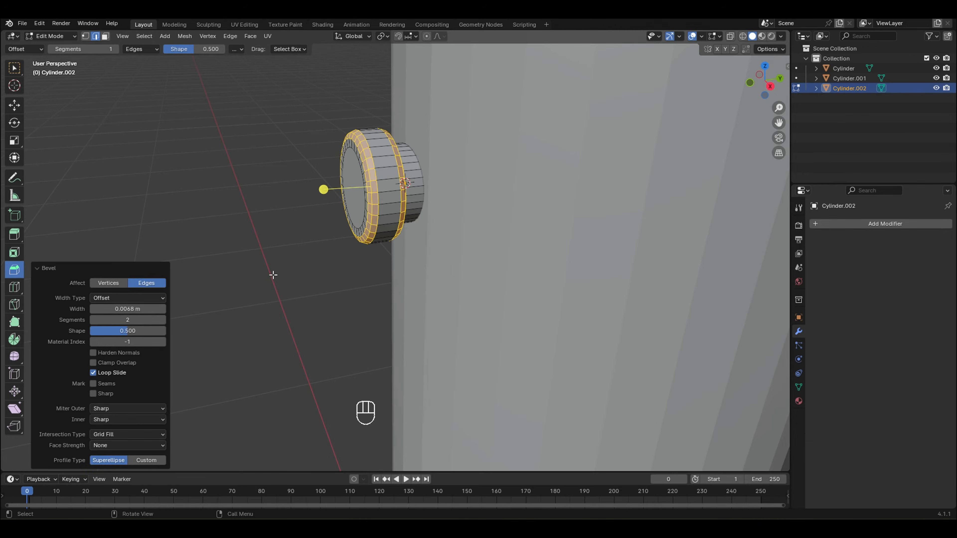
Step: Shade the knob smooth by angle at 30° in Object Mode
{"action": "key", "text": "Tab"}
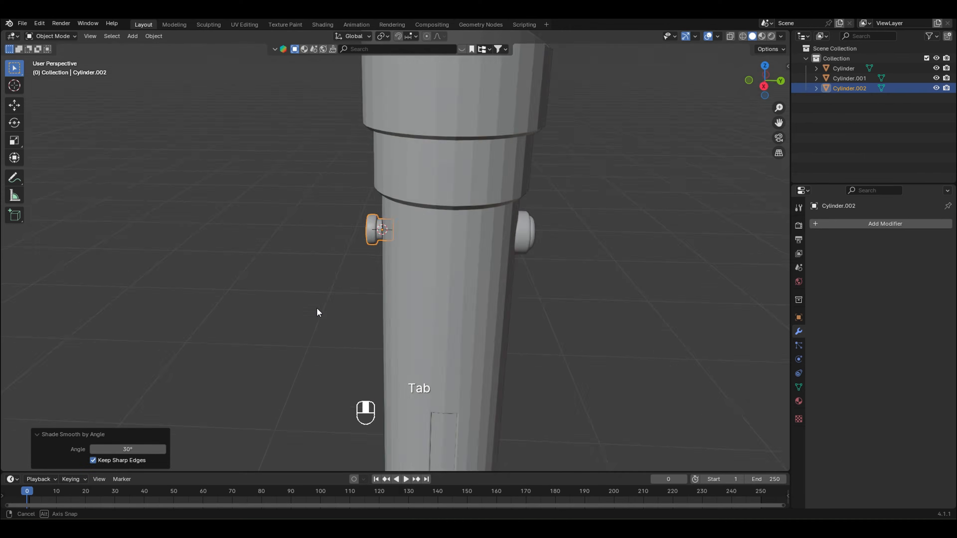
{"action": "scroll", "coordinate": [342, 295], "scroll_direction": "down", "scroll_amount": 2}
{"action": "middle_click_drag", "start_coordinate": [397, 302], "coordinate": [483, 302]}
Step: Reposition the knob along Y against the front of the body and adjust its overall scale
{"action": "left_click", "coordinate": [408, 231]}
{"action": "scroll", "coordinate": [412, 244], "scroll_direction": "up", "scroll_amount": 7}
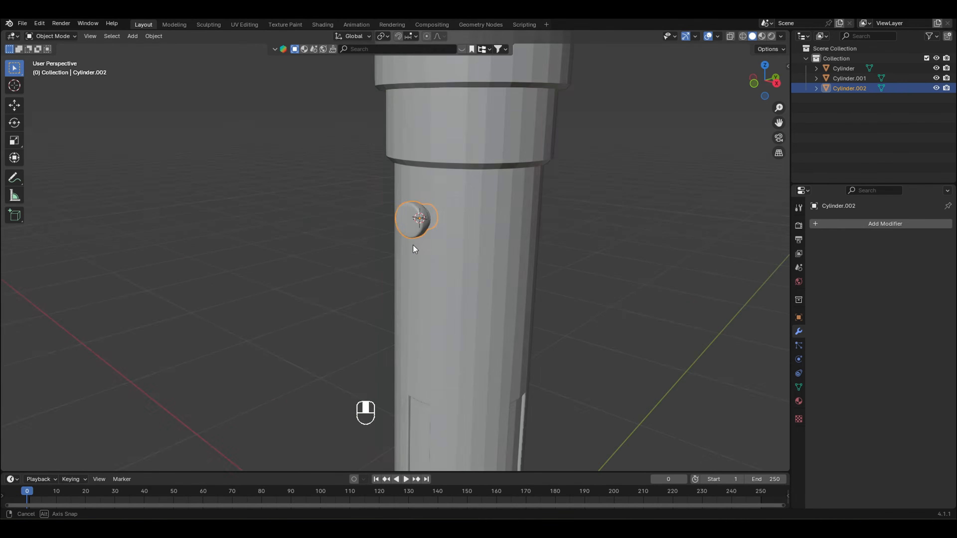
{"action": "middle_click_drag", "start_coordinate": [412, 245], "coordinate": [365, 234]}
{"action": "key", "text": "g"}
{"action": "key", "text": "x"}
{"action": "key", "text": "y"}
{"action": "left_click", "coordinate": [363, 237]}
{"action": "key", "text": "s"}
{"action": "left_click", "coordinate": [354, 244]}
Step: Deselect the knob and return the 3D cursor to the world origin
{"action": "scroll", "coordinate": [377, 252], "scroll_direction": "down", "scroll_amount": 8}
{"action": "left_click", "coordinate": [524, 260]}
{"action": "middle_click_drag", "start_coordinate": [524, 260], "coordinate": [479, 270]}
{"action": "scroll", "coordinate": [486, 241], "scroll_direction": "down", "scroll_amount": 3}
{"action": "key", "text": "shift+s"}
{"action": "left_click", "coordinate": [418, 241]}
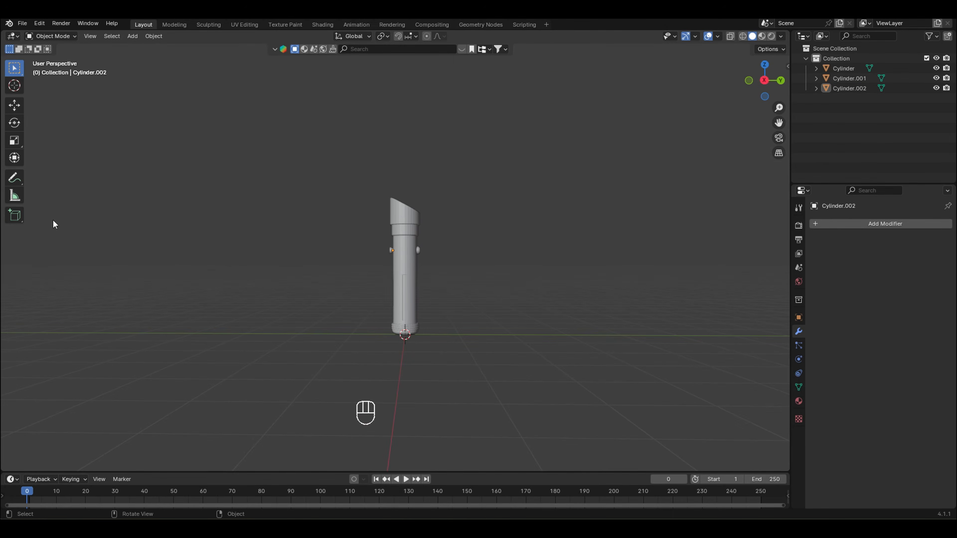
Step: Add a cylinder at the world origin and scale it down to fit inside the tube's opening
{"action": "left_click", "coordinate": [132, 36]}
{"action": "mouse_move", "coordinate": [166, 48]}
{"action": "left_click", "coordinate": [247, 102]}
{"action": "key", "text": "s"}
{"action": "key", "text": "s"}
{"action": "key", "text": "s"}
{"action": "left_click", "coordinate": [427, 331]}
{"action": "key", "text": "s"}
Step: Raise the new cylinder along Z by about 2.44 m into the slanted top opening
{"action": "key", "text": "g"}
{"action": "key", "text": "z"}
{"action": "key", "text": "z"}
{"action": "key", "text": "z"}
{"action": "key", "text": "z"}
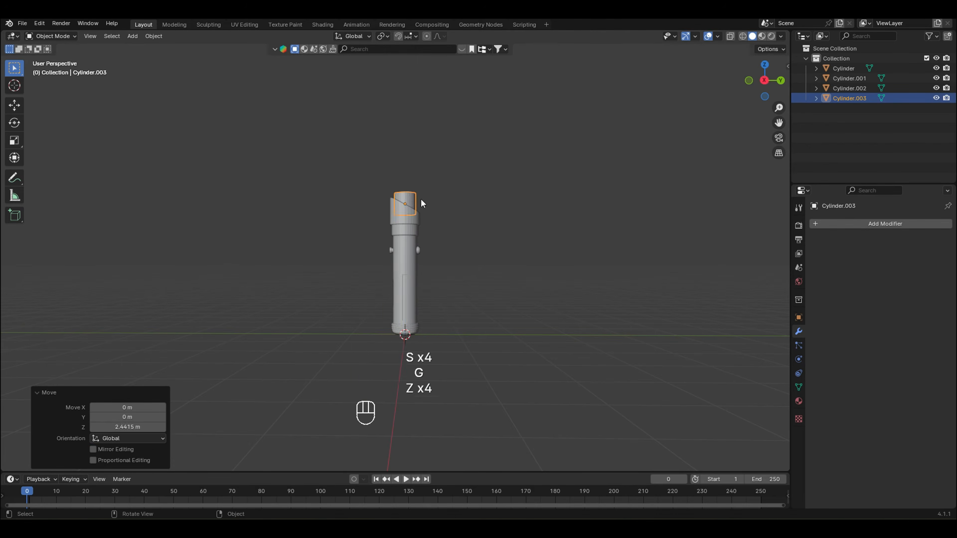
{"action": "left_click", "coordinate": [451, 219]}
Step: Stretch the inner cylinder along Z into a long blade and raise it so its lower end sits inside the slanted collar
{"action": "key", "text": "g"}
{"action": "key", "text": "z"}
{"action": "key", "text": "z"}
{"action": "key", "text": "s"}
{"action": "key", "text": "z"}
{"action": "key", "text": "z"}
{"action": "key", "text": "z"}
{"action": "key", "text": "g"}
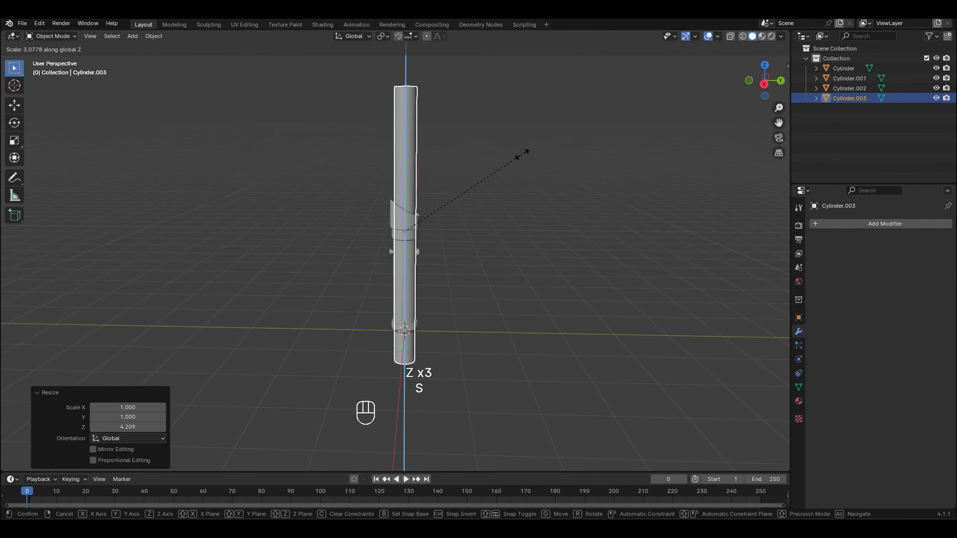
{"action": "key", "text": "z"}
{"action": "key", "text": "z"}
{"action": "key", "text": "z"}
Step: Scale the long blade cylinder uniformly by about 0.971 to fit the collar opening
{"action": "key", "text": "s"}
{"action": "key", "text": "s"}
{"action": "key", "text": "s"}
{"action": "key", "text": "s"}
{"action": "left_click", "coordinate": [467, 171]}
{"action": "scroll", "coordinate": [452, 203], "scroll_direction": "down", "scroll_amount": 2}
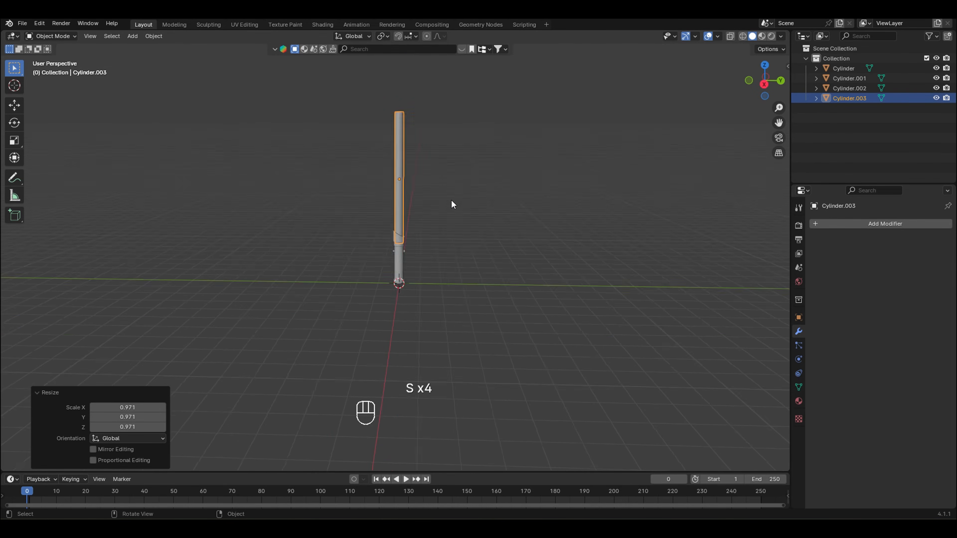
{"action": "scroll", "coordinate": [477, 216], "scroll_direction": "up", "scroll_amount": 2}
{"action": "left_click", "coordinate": [477, 216]}
{"action": "mouse_move", "coordinate": [443, 170]}
{"action": "middle_mouse_down"}
{"action": "mouse_move", "coordinate": [477, 216]}
{"action": "mouse_move", "coordinate": [452, 170]}
{"action": "middle_mouse_up"}
{"action": "scroll", "coordinate": [419, 187], "scroll_direction": "up", "scroll_amount": 3}
{"action": "left_click", "coordinate": [419, 187]}
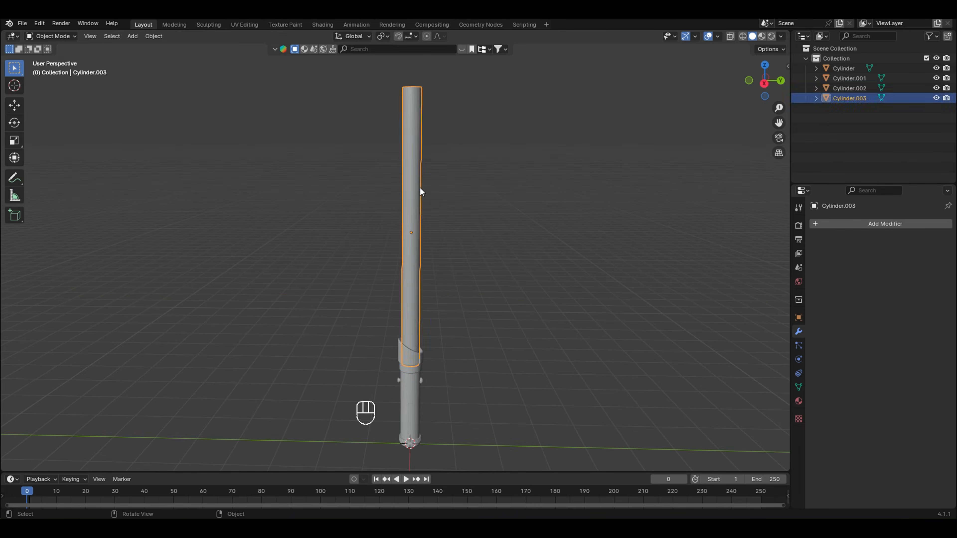
Step: Apply the blade cylinder's transform and bevel its top face edge into a rounded, multi-segment dome
{"action": "key", "text": "ctrl+a"}
{"action": "left_click", "coordinate": [420, 186]}
{"action": "key", "text": "Tab"}
{"action": "middle_click_drag", "start_coordinate": [443, 130], "coordinate": [448, 160]}
{"action": "left_click", "coordinate": [448, 160]}
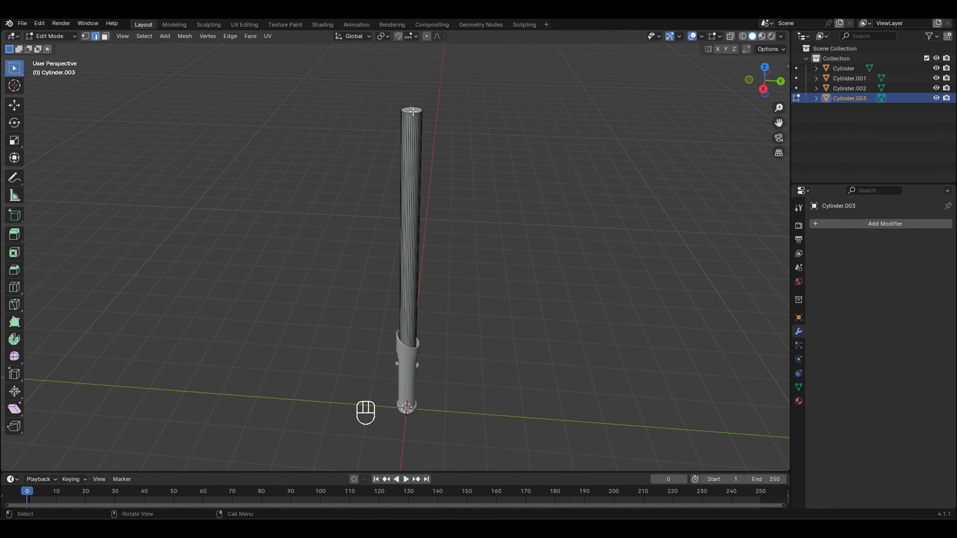
{"action": "scroll", "coordinate": [403, 151], "scroll_direction": "up", "scroll_amount": 3}
{"action": "middle_click_drag", "start_coordinate": [403, 98], "coordinate": [366, 279], "text": "shift"}
{"action": "scroll", "coordinate": [362, 242], "scroll_direction": "up", "scroll_amount": 2}
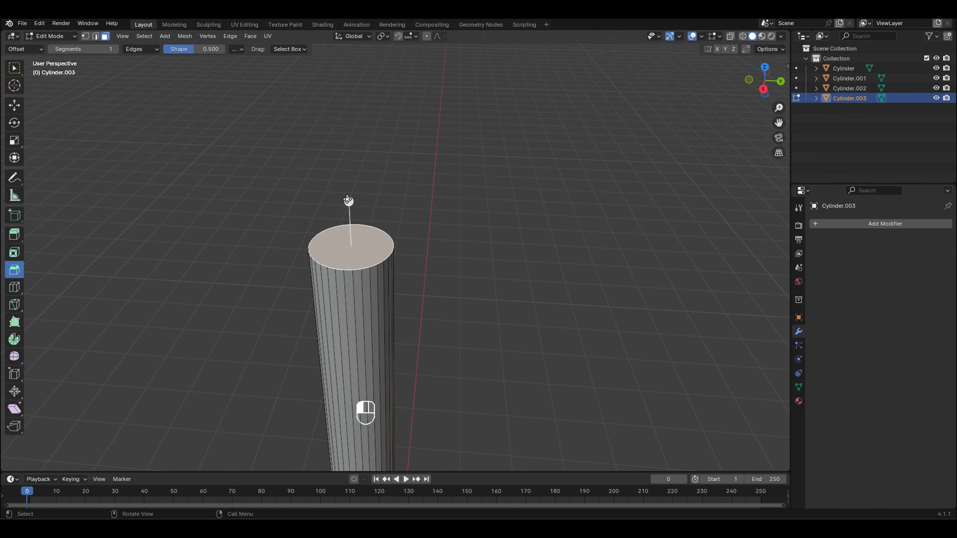
{"action": "left_click_drag", "start_coordinate": [349, 201], "coordinate": [384, 166]}
{"action": "left_click", "coordinate": [163, 319]}
{"action": "key", "text": "Tab"}
Step: Smooth the shading of the domed blade cylinder and deselect it
{"action": "scroll", "coordinate": [408, 238], "scroll_direction": "down", "scroll_amount": 7}
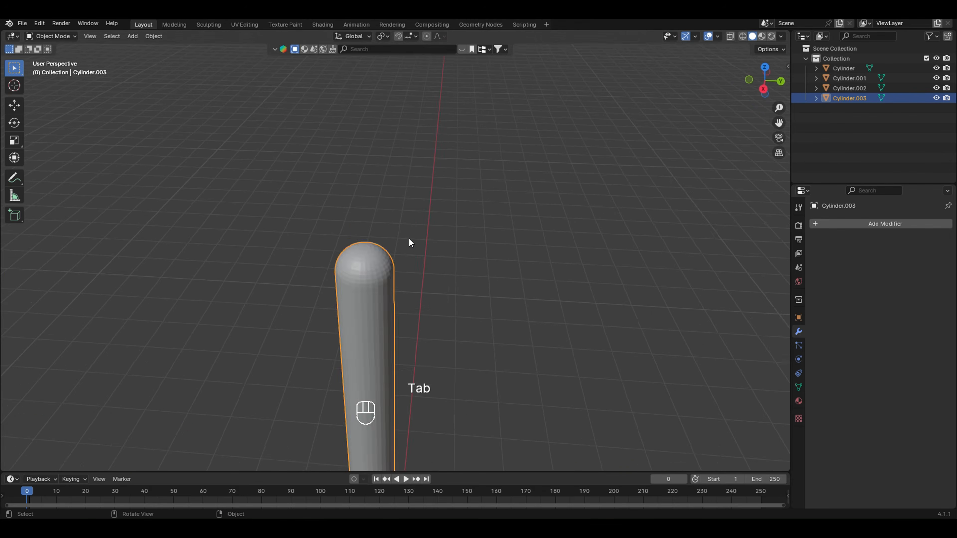
{"action": "left_click_drag", "start_coordinate": [779, 123], "coordinate": [777, 23]}
{"action": "middle_click_drag", "start_coordinate": [495, 334], "coordinate": [488, 281]}
{"action": "right_click", "coordinate": [414, 279]}
{"action": "left_click", "coordinate": [413, 279]}
{"action": "left_click", "coordinate": [491, 298]}
Step: Apply Shade Smooth by Angle to the main tube body
{"action": "left_click_drag", "start_coordinate": [779, 122], "coordinate": [779, 68]}
{"action": "scroll", "coordinate": [384, 290], "scroll_direction": "up", "scroll_amount": 2}
{"action": "left_click", "coordinate": [383, 291]}
{"action": "right_click", "coordinate": [383, 291]}
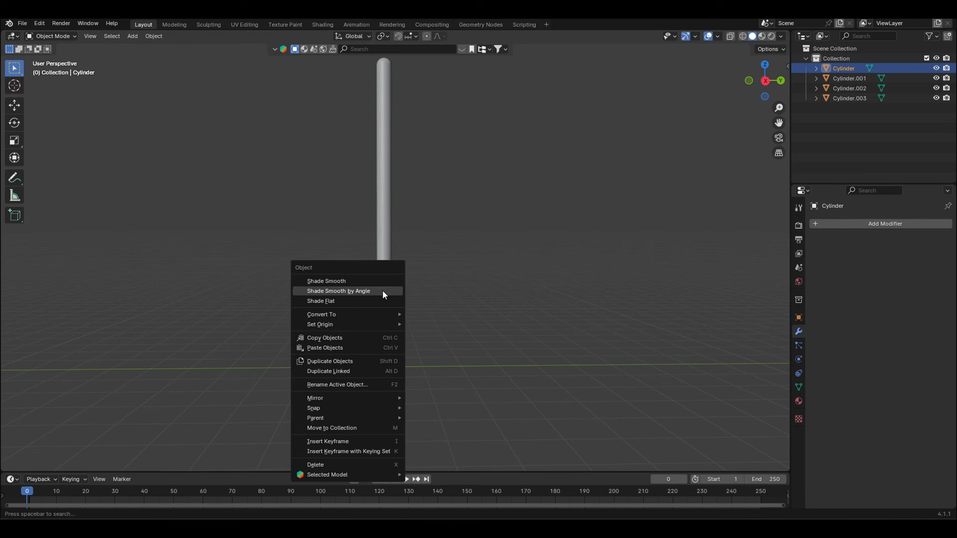
{"action": "left_click", "coordinate": [382, 291]}
Step: Bevel the body's edge loop just above the buttons about 0.052 m wide with one segment and separate the resulting band from the body
{"action": "left_click_drag", "start_coordinate": [779, 123], "coordinate": [779, 41]}
{"action": "scroll", "coordinate": [414, 226], "scroll_direction": "up", "scroll_amount": 6}
{"action": "key", "text": "Tab"}
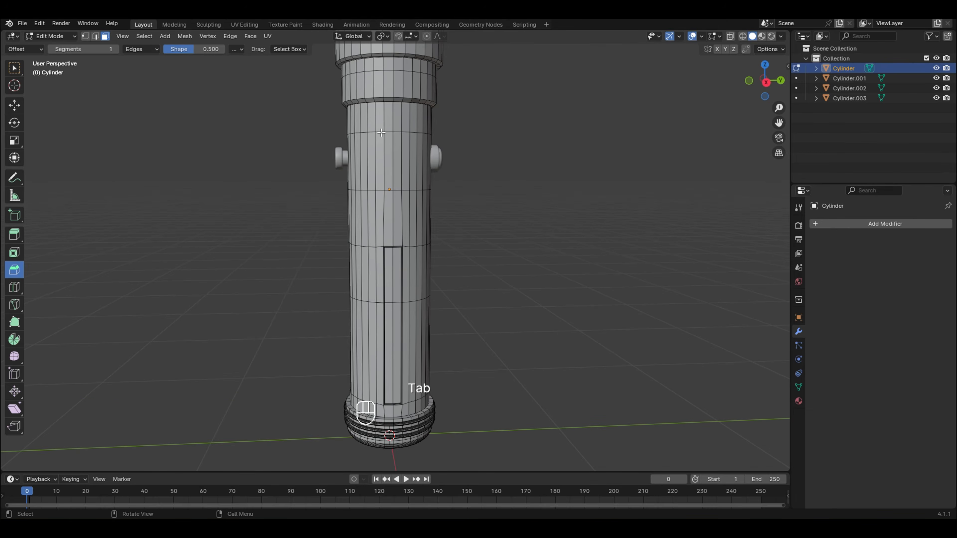
{"action": "left_click_drag", "start_coordinate": [426, 133], "coordinate": [436, 133]}
{"action": "right_click", "coordinate": [390, 123]}
{"action": "mouse_move", "coordinate": [389, 419]}
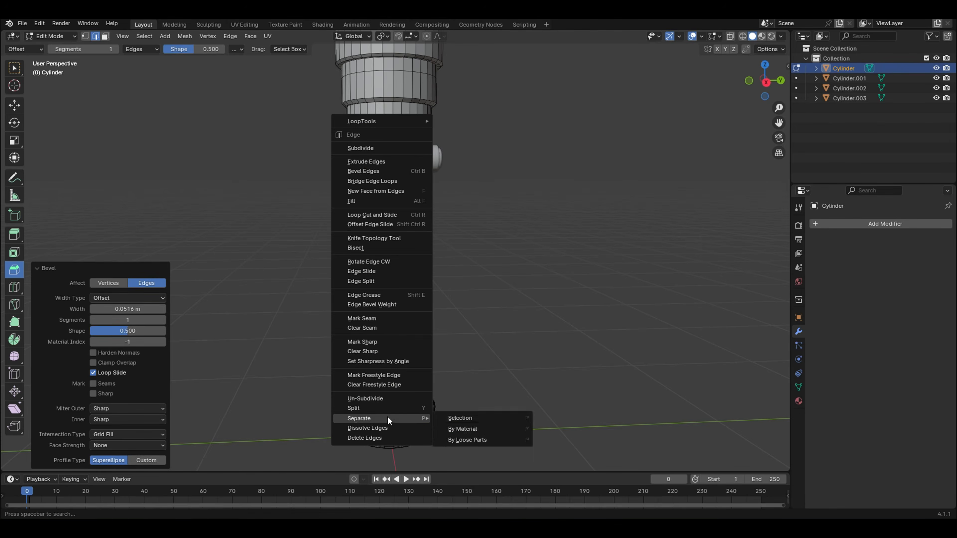
{"action": "left_click", "coordinate": [460, 418]}
{"action": "key", "text": "Tab"}
{"action": "left_click", "coordinate": [509, 300]}
Step: Undo the last four edits made around the body's edge loop below the buttons
{"action": "scroll", "coordinate": [528, 294], "scroll_direction": "down", "scroll_amount": 5}
{"action": "scroll", "coordinate": [391, 268], "scroll_direction": "up", "scroll_amount": 6}
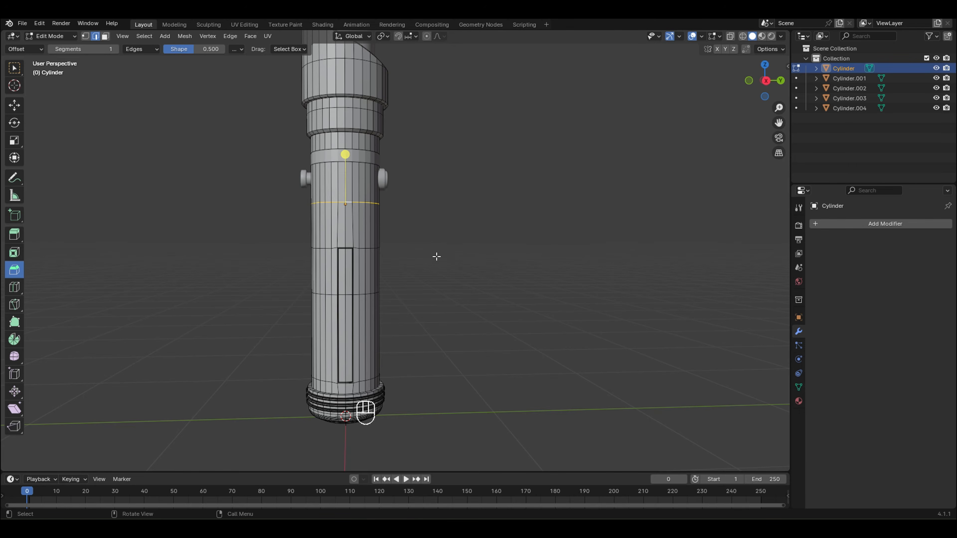
{"action": "key", "text": "ctrl+z"}
{"action": "key", "text": "ctrl+z"}
{"action": "key", "text": "ctrl+z"}
{"action": "key", "text": "ctrl+z"}
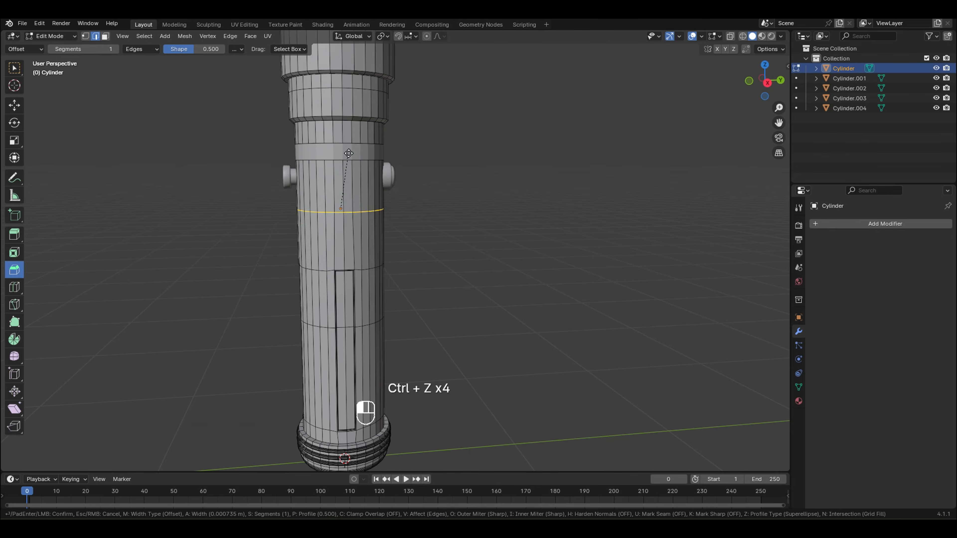
Step: Bevel the two edge loops below the buttons into bands about 0.033 m wide and extrude them outward along normals by 0.0124 m
{"action": "left_click", "coordinate": [341, 223], "text": "alt+shift"}
{"action": "left_click_drag", "start_coordinate": [345, 158], "coordinate": [348, 153]}
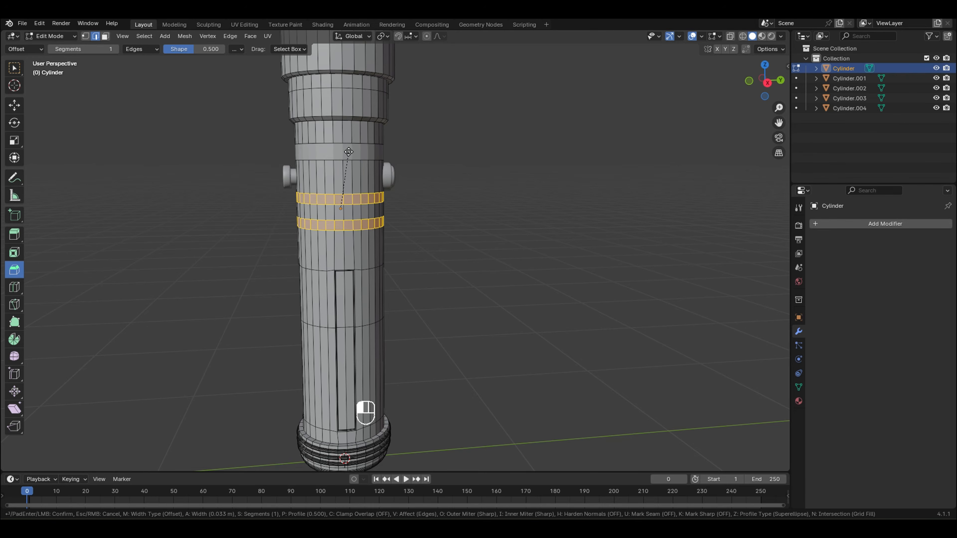
{"action": "middle_click_drag", "start_coordinate": [350, 234], "coordinate": [508, 255]}
{"action": "scroll", "coordinate": [513, 249], "scroll_direction": "up", "scroll_amount": 2}
{"action": "middle_click_drag", "start_coordinate": [592, 228], "coordinate": [425, 260]}
{"action": "scroll", "coordinate": [471, 218], "scroll_direction": "up", "scroll_amount": 1}
{"action": "left_click", "coordinate": [250, 36]}
{"action": "left_click", "coordinate": [274, 57]}
{"action": "left_click", "coordinate": [277, 56]}
{"action": "scroll", "coordinate": [427, 265], "scroll_direction": "up", "scroll_amount": 4}
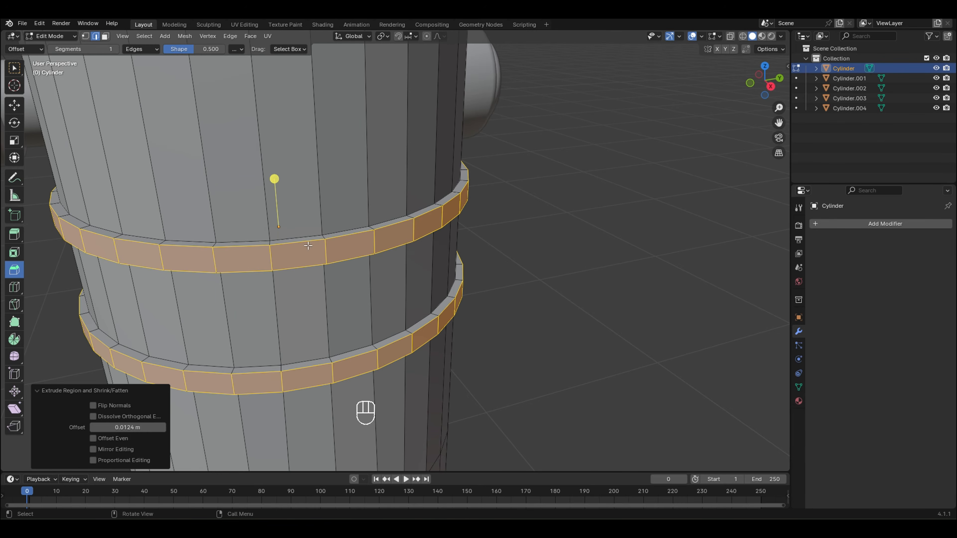
Step: Bevel the upper and lower outer edges of both raised rings about 0.0076 m wide with 4 segments and return to Object Mode
{"action": "left_click", "coordinate": [309, 242], "text": "alt"}
{"action": "left_click", "coordinate": [310, 266], "text": "alt+shift"}
{"action": "left_click", "coordinate": [314, 366], "text": "alt+shift"}
{"action": "left_click", "coordinate": [316, 385], "text": "alt+shift"}
{"action": "left_click_drag", "start_coordinate": [274, 178], "coordinate": [277, 172]}
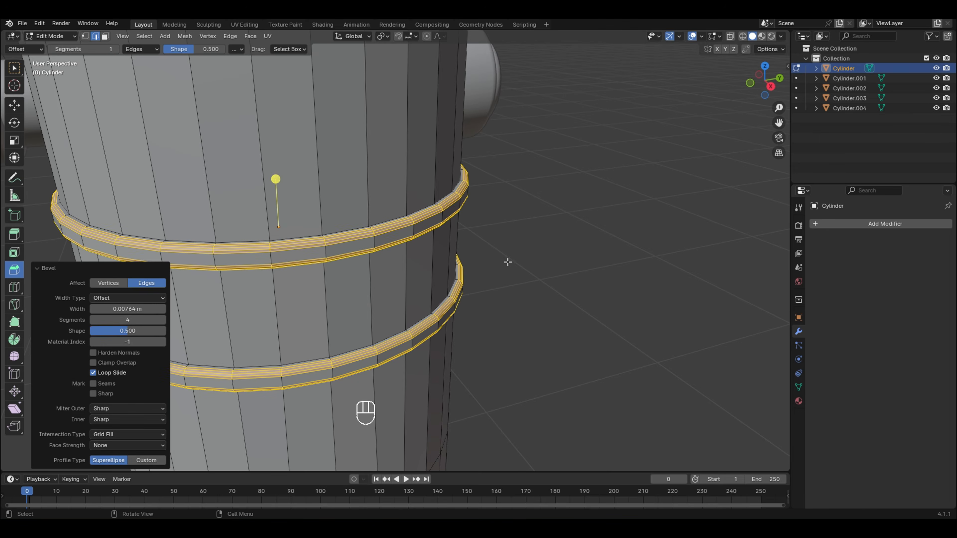
{"action": "key", "text": "Tab"}
{"action": "scroll", "coordinate": [508, 261], "scroll_direction": "down", "scroll_amount": 8}
{"action": "middle_click_drag", "start_coordinate": [505, 290], "coordinate": [543, 278]}
{"action": "left_click", "coordinate": [543, 283]}
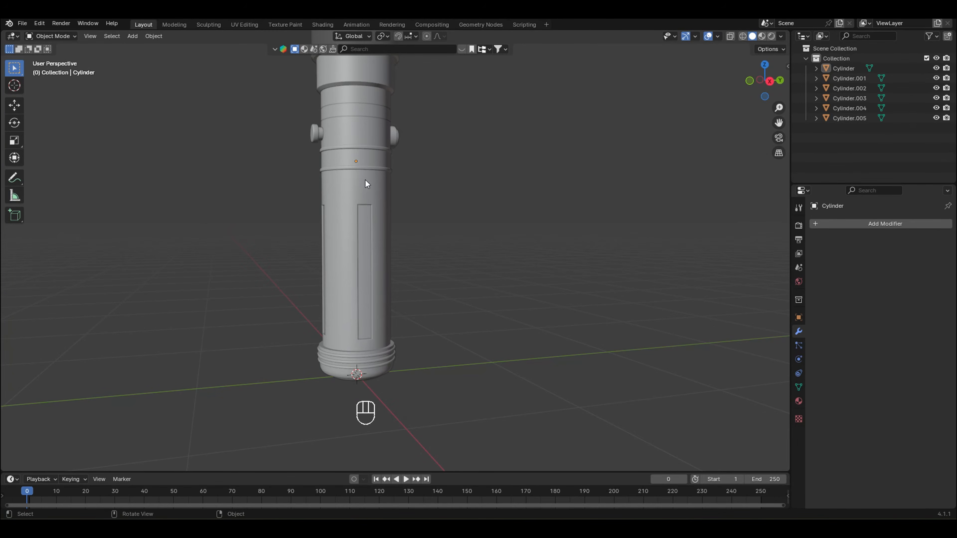
Step: Add a Subdivision Surface modifier to the main body with viewport and render levels set to 3
{"action": "left_click", "coordinate": [364, 181]}
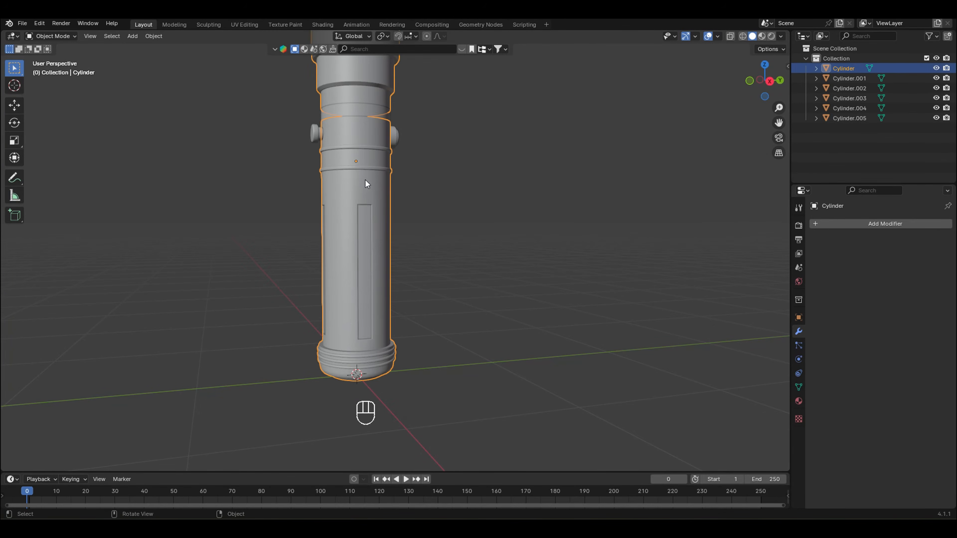
{"action": "left_click", "coordinate": [890, 224]}
{"action": "left_click", "coordinate": [890, 223]}
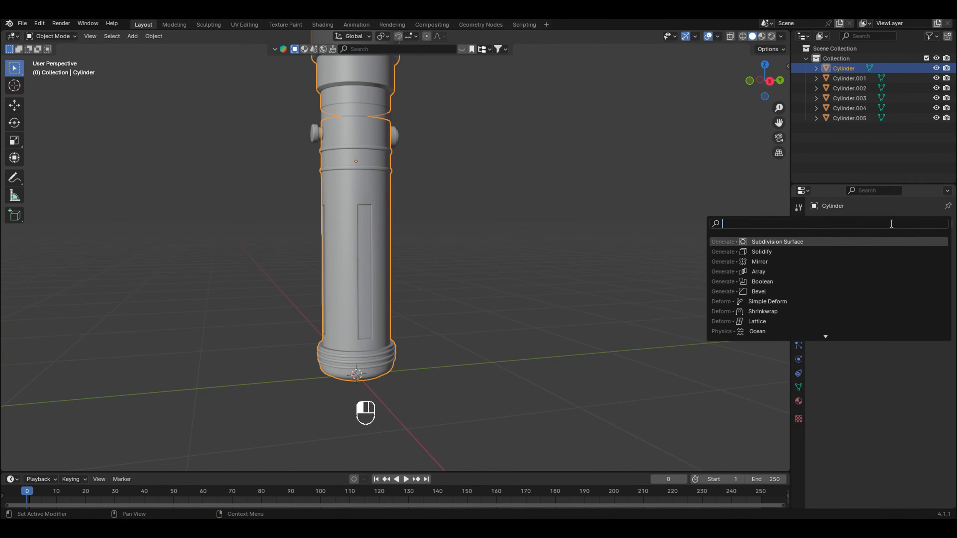
{"action": "left_click", "coordinate": [875, 246]}
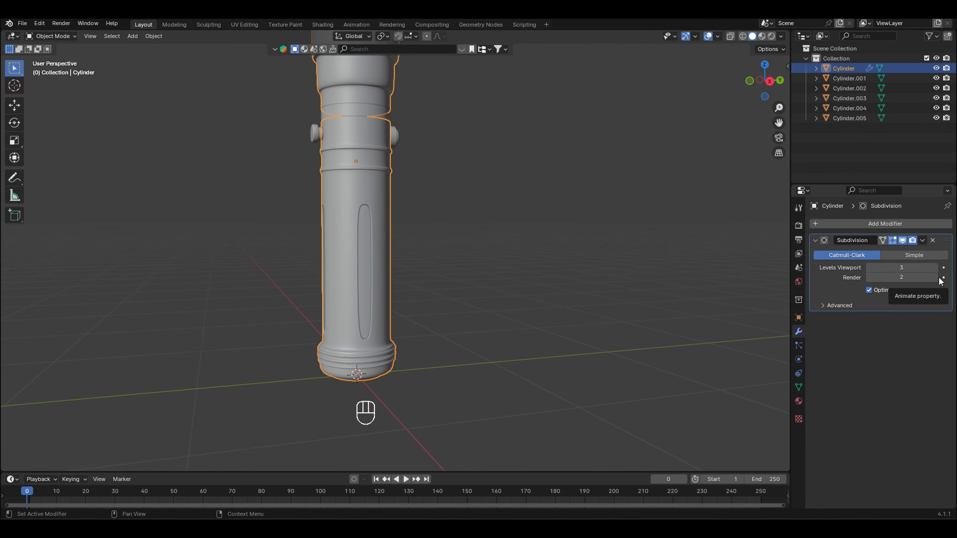
{"action": "middle_click_drag", "start_coordinate": [542, 224], "coordinate": [529, 255]}
{"action": "left_click", "coordinate": [472, 260]}
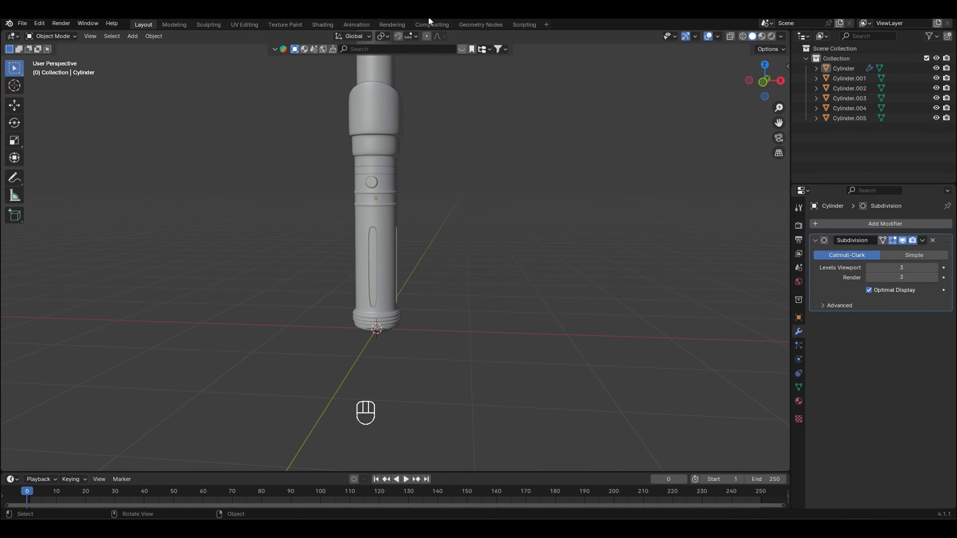